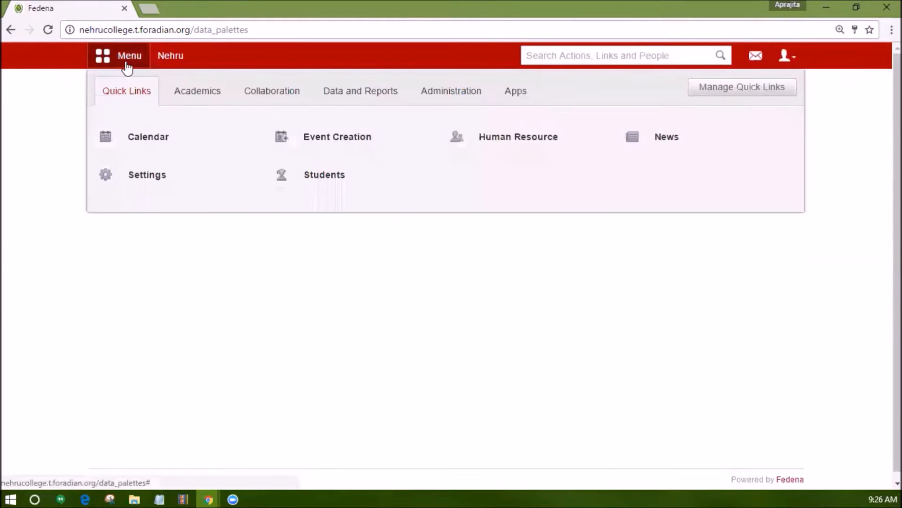
Open the FA Scores page for Exam 1 of Standard 10, batch A 2016, through Exam Management.
click(197, 99)
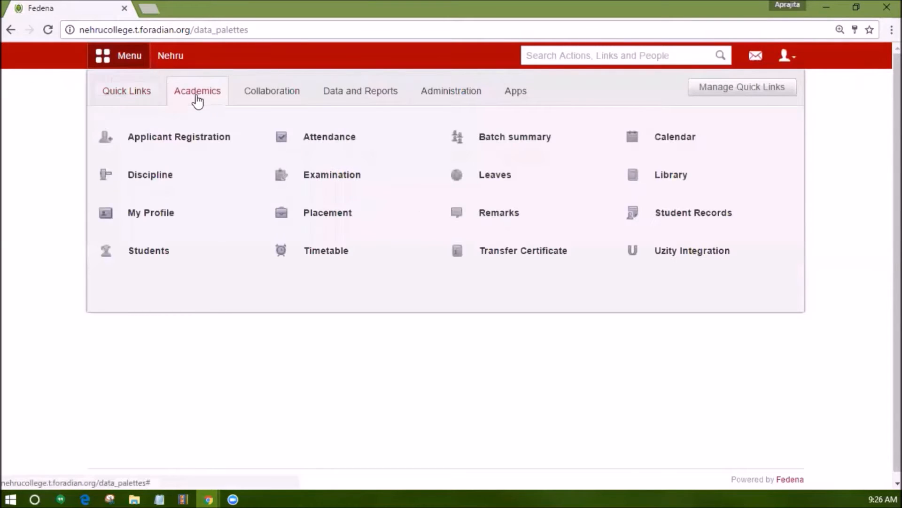
click(305, 176)
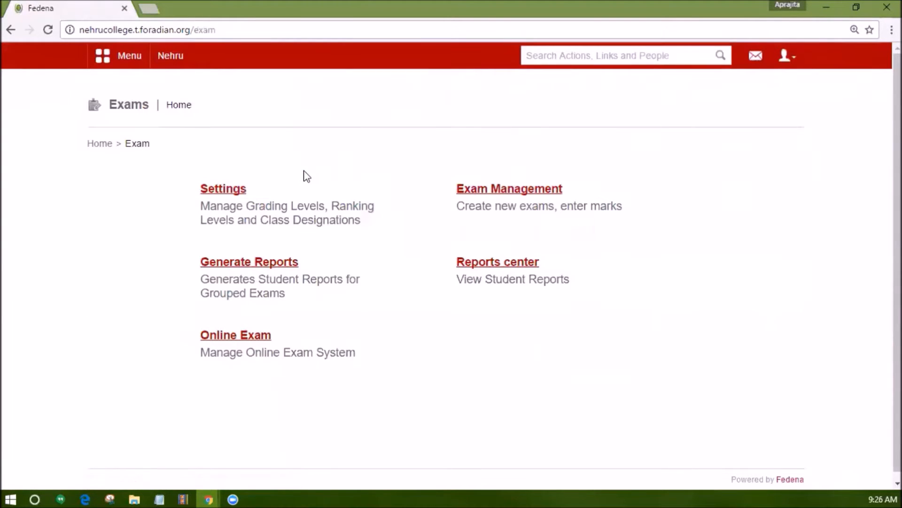
click(477, 191)
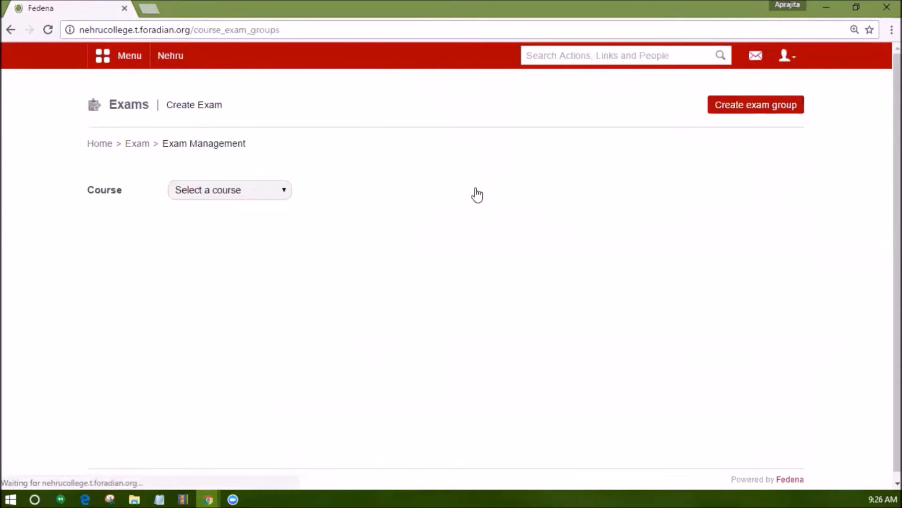
click(249, 190)
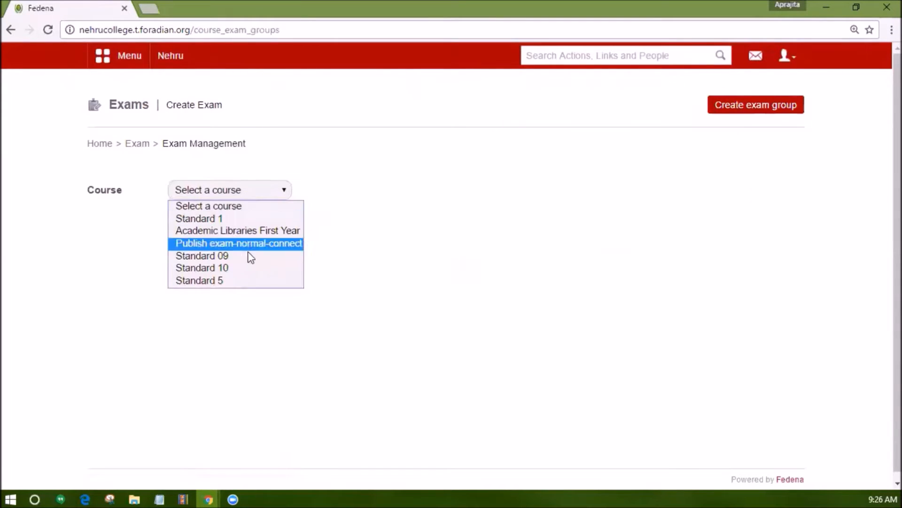
click(251, 268)
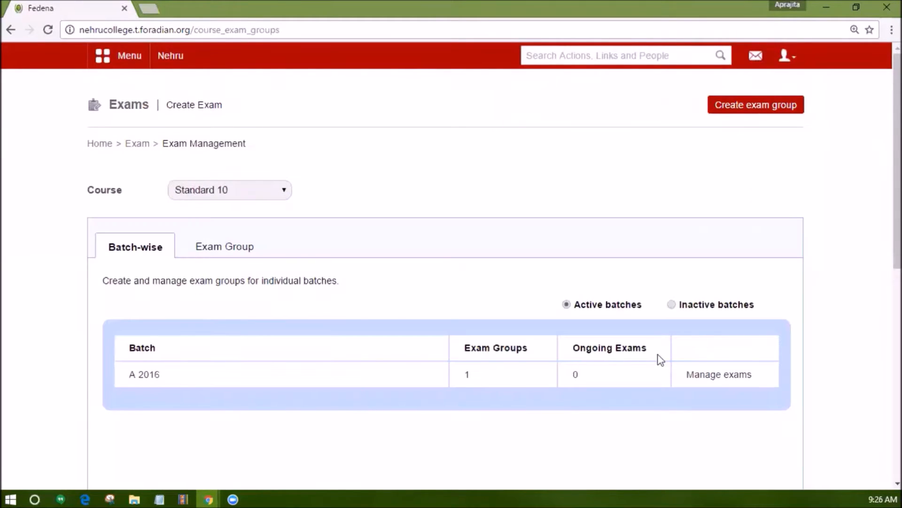
click(710, 375)
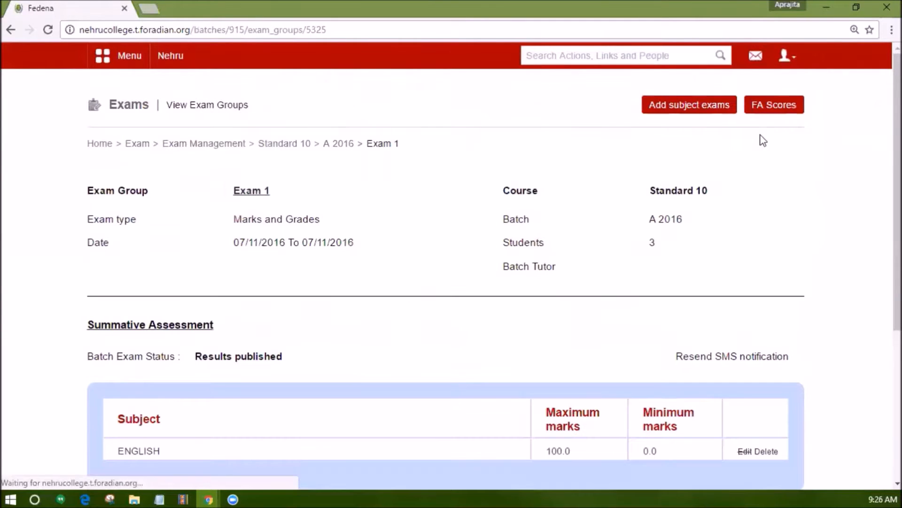
click(768, 108)
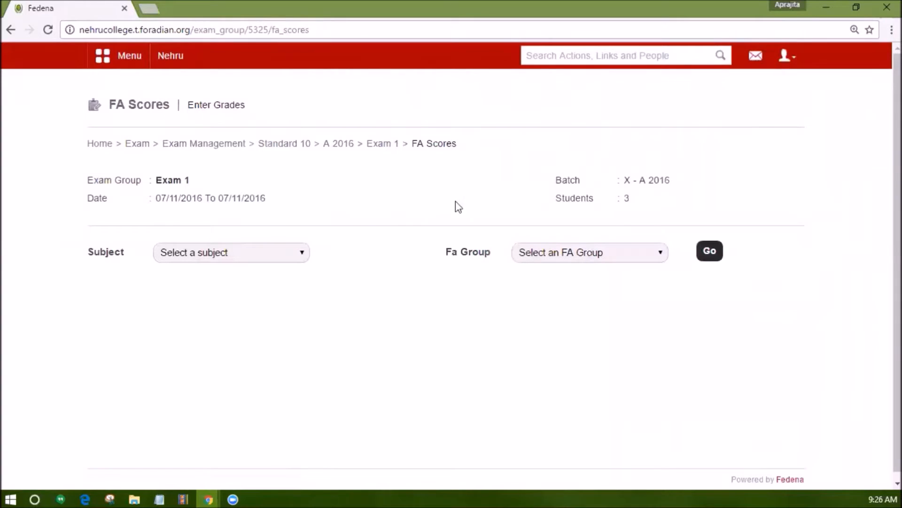
Load the FA score sheet for the subject ENGLISH and the FA group Main Sub-AVG FA1.
click(273, 254)
click(271, 282)
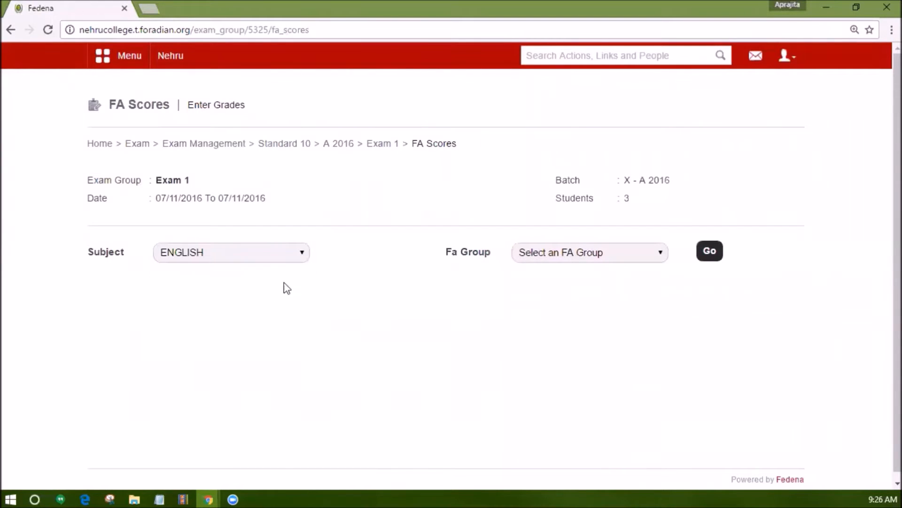
click(556, 254)
click(555, 282)
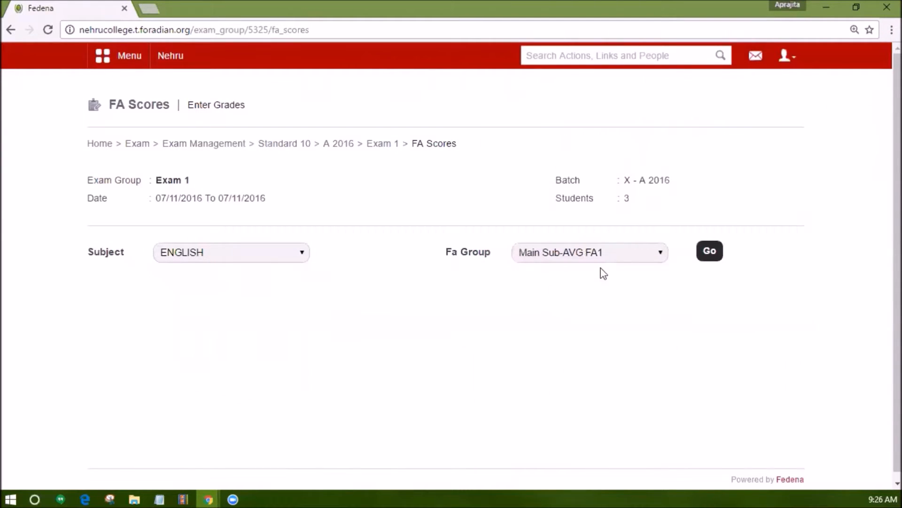
click(710, 252)
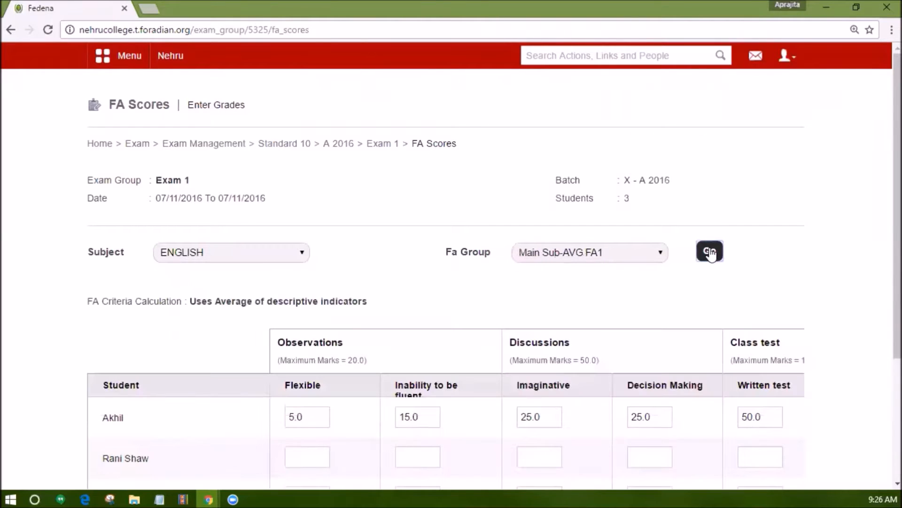
Enter the second student's FA marks: 15 for Flexible, 2 for the second Observations indicator and 20 for Imaginative.
scroll(605, 310, down, 2)
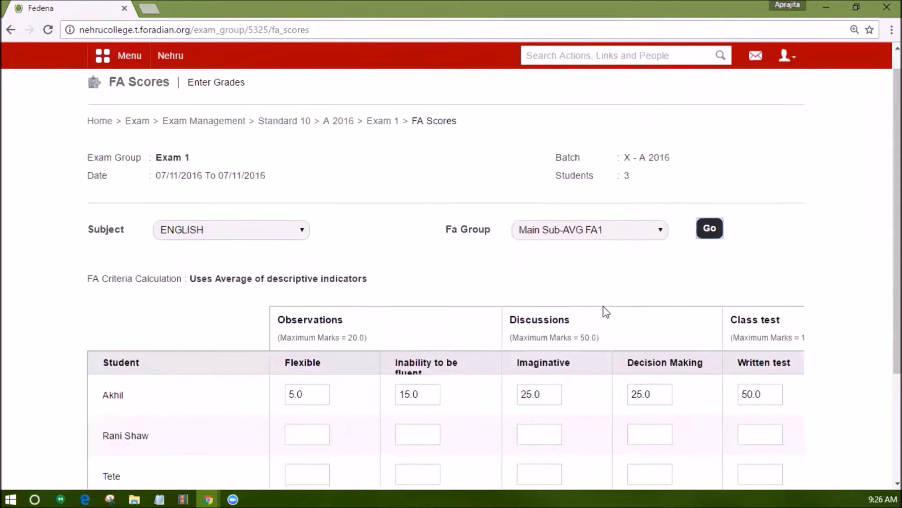
scroll(603, 313, down, 1)
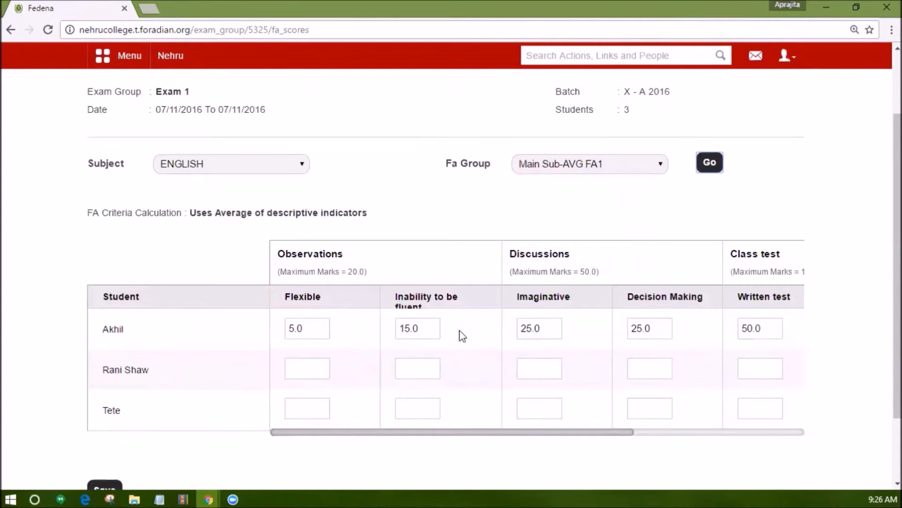
click(308, 368)
text(15)
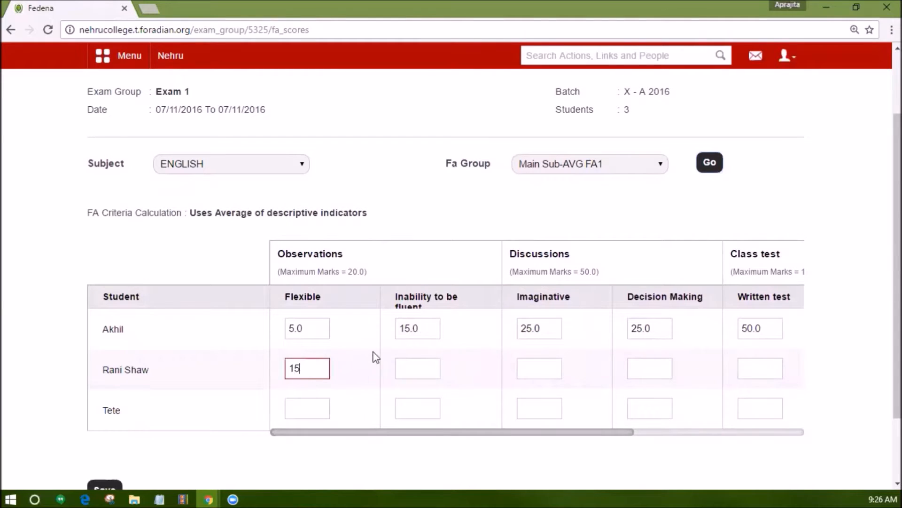
click(414, 371)
text(2)
click(547, 372)
text(20)
scroll(546, 371, down, 2)
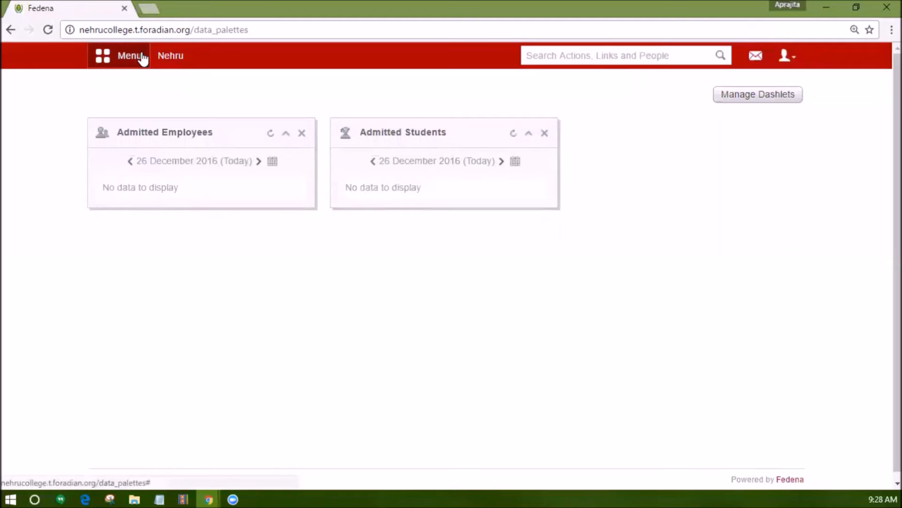
Open the CCE subject-wise report from the examination Reports center.
click(136, 56)
click(207, 92)
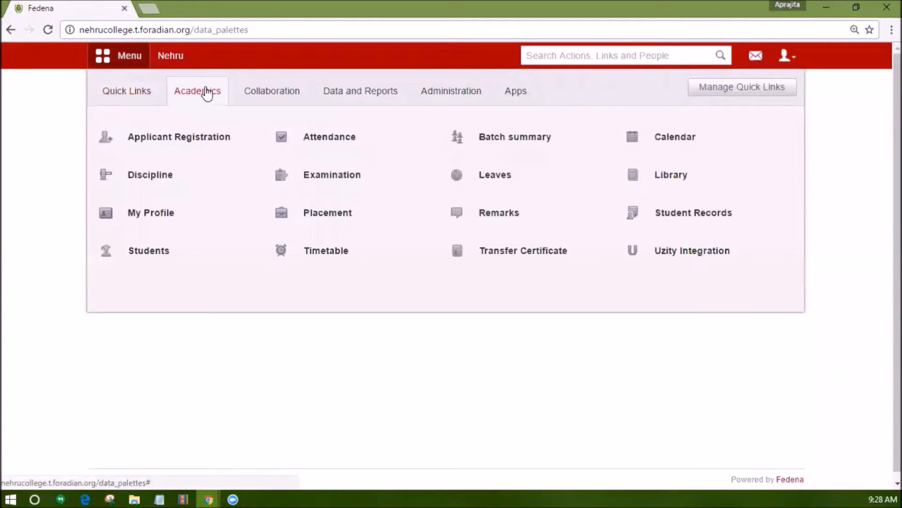
click(312, 179)
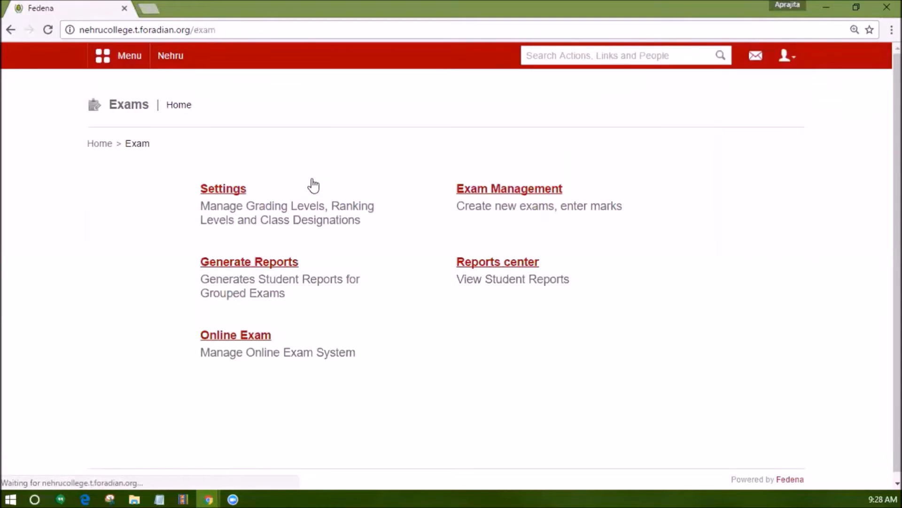
click(463, 262)
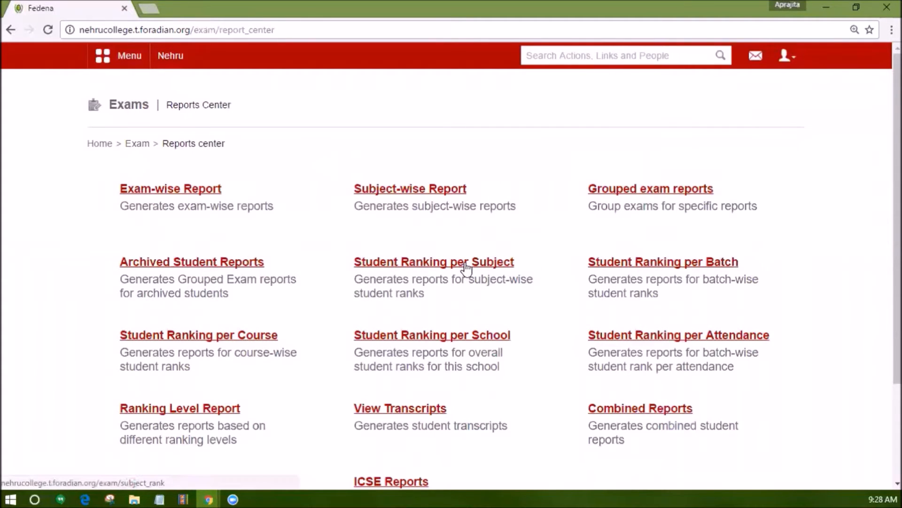
scroll(235, 376, down, 2)
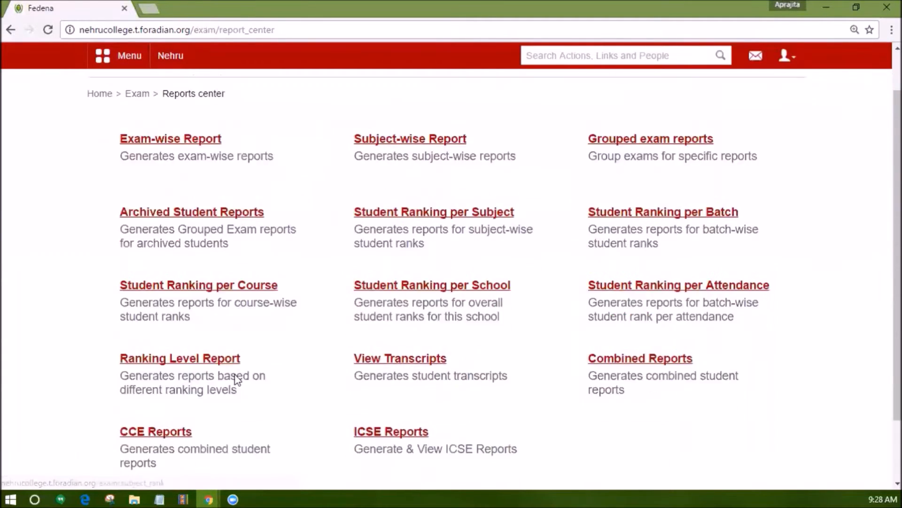
click(182, 402)
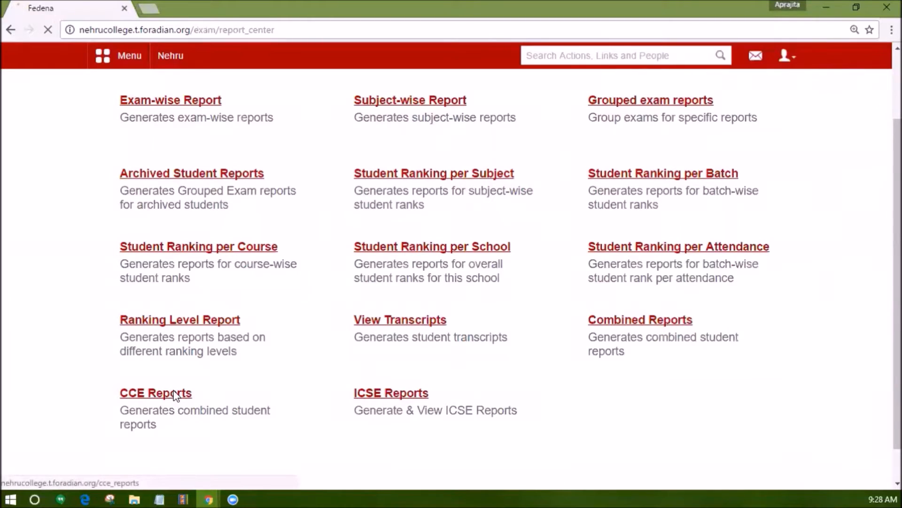
click(621, 193)
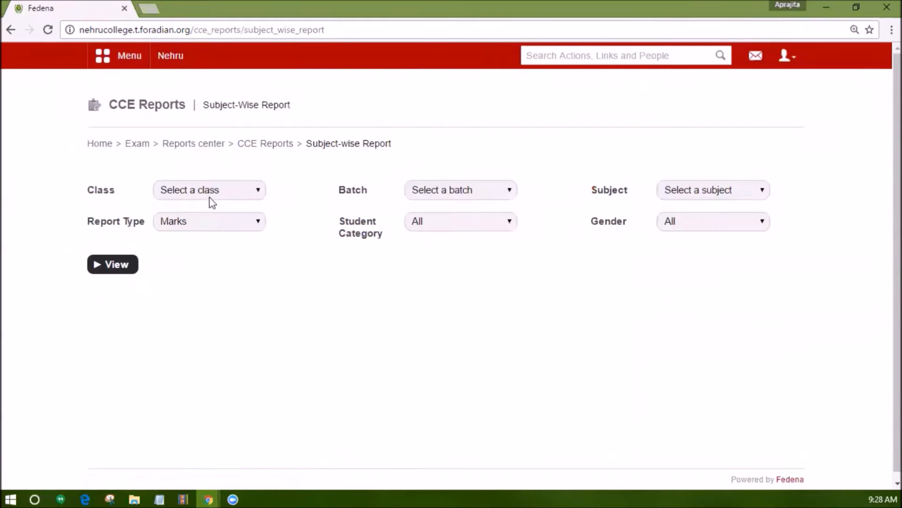
Generate the marks report for class Standard 10, batch X - A 2016, covering All Subjects.
click(208, 197)
click(214, 231)
click(444, 193)
click(452, 218)
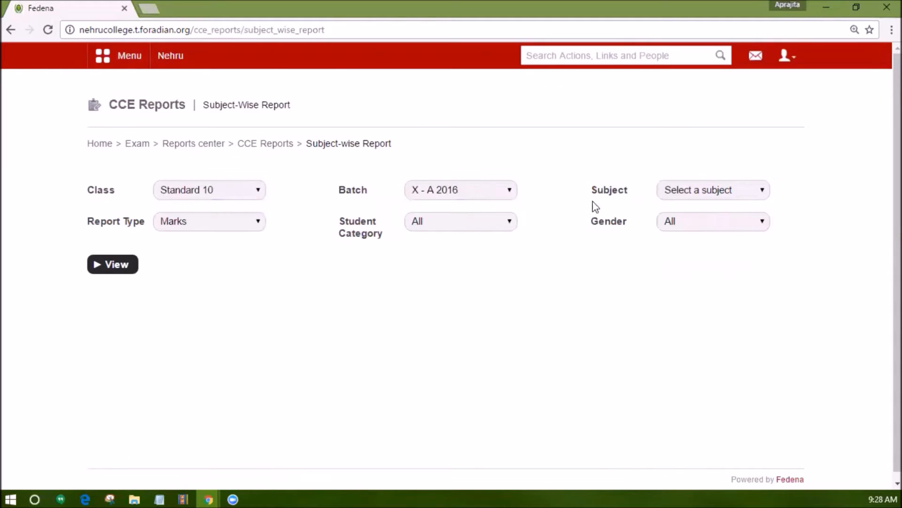
click(685, 191)
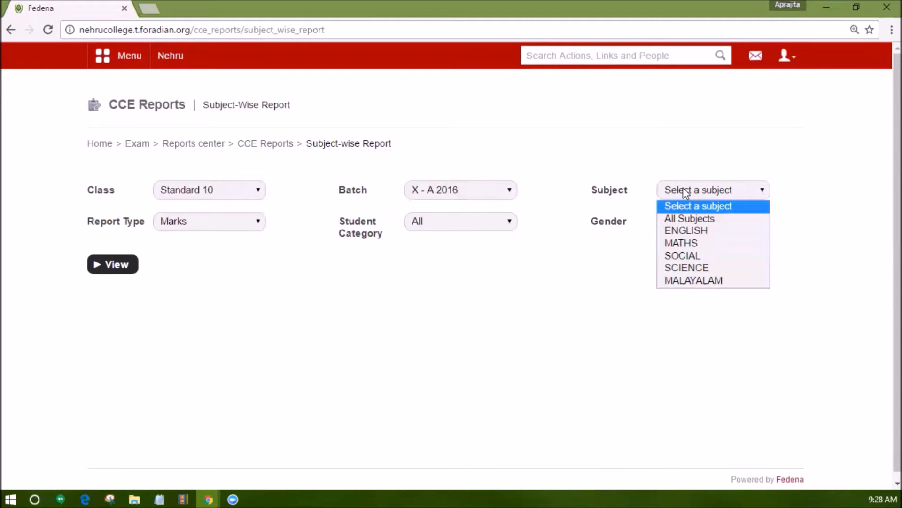
click(702, 219)
click(111, 264)
scroll(188, 286, down, 2)
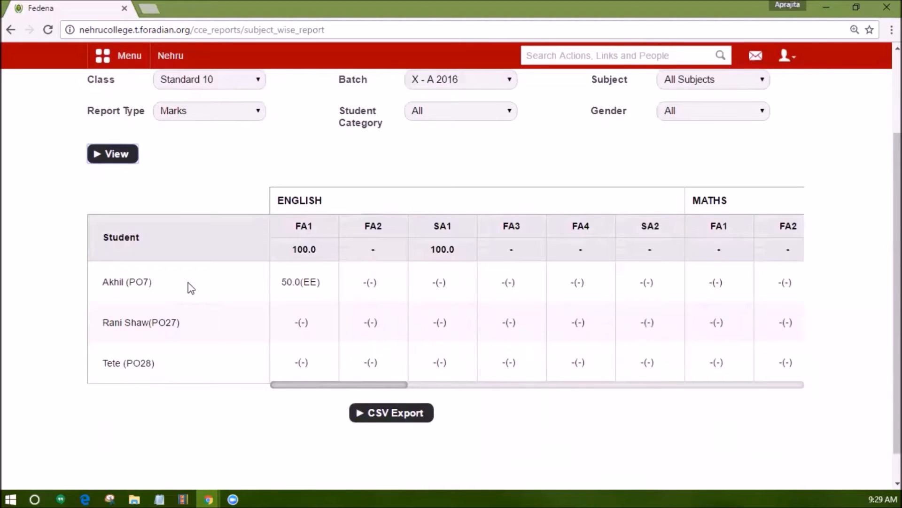
Check the student category and gender filter choices of the report, keeping both set to All.
scroll(190, 288, up, 1)
click(452, 155)
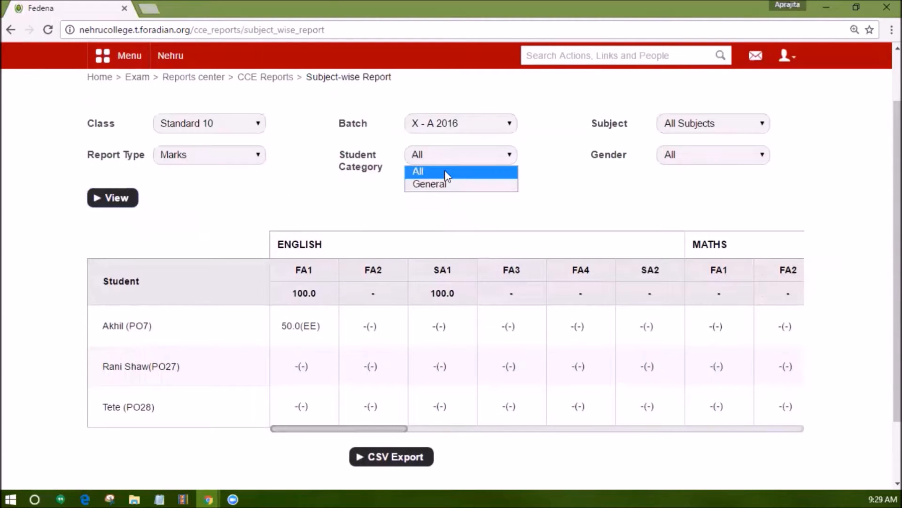
click(445, 170)
click(701, 162)
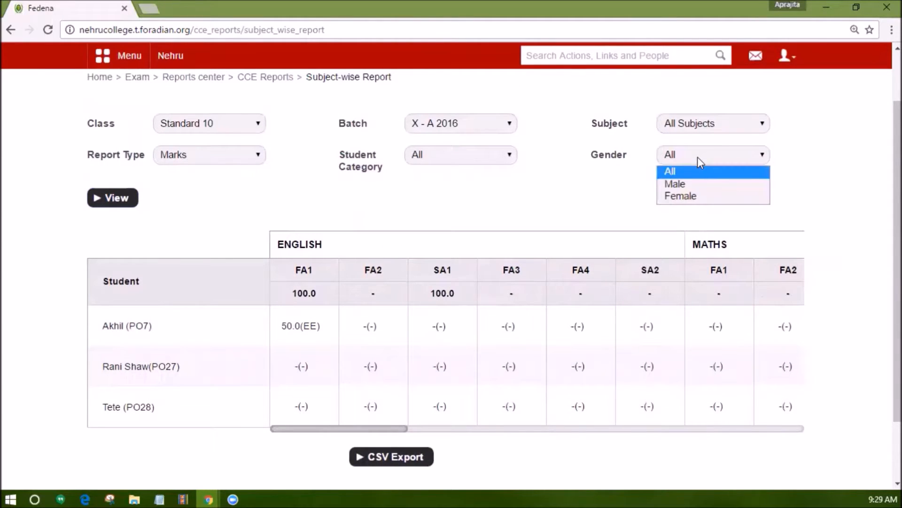
click(698, 156)
scroll(541, 320, down, 2)
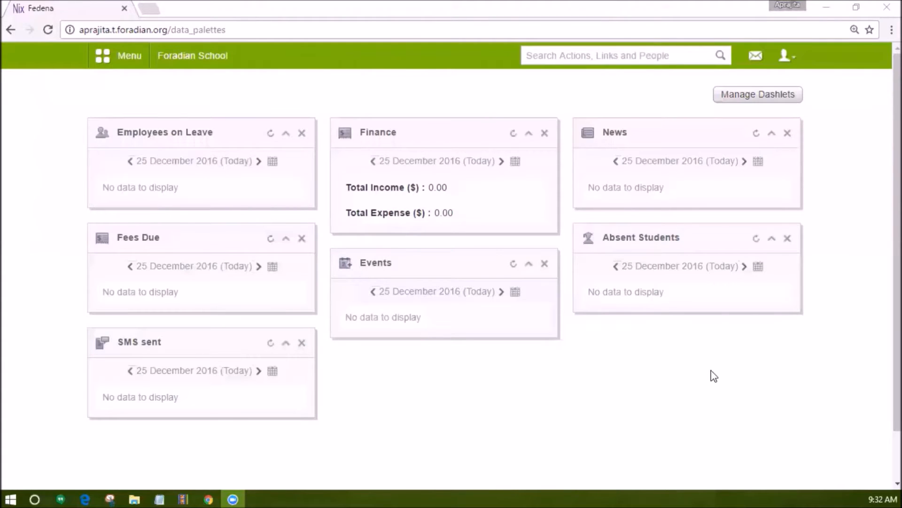
Open the batch-wise hostel fee payment page in the Hostel module of Foradian School.
click(111, 62)
click(447, 91)
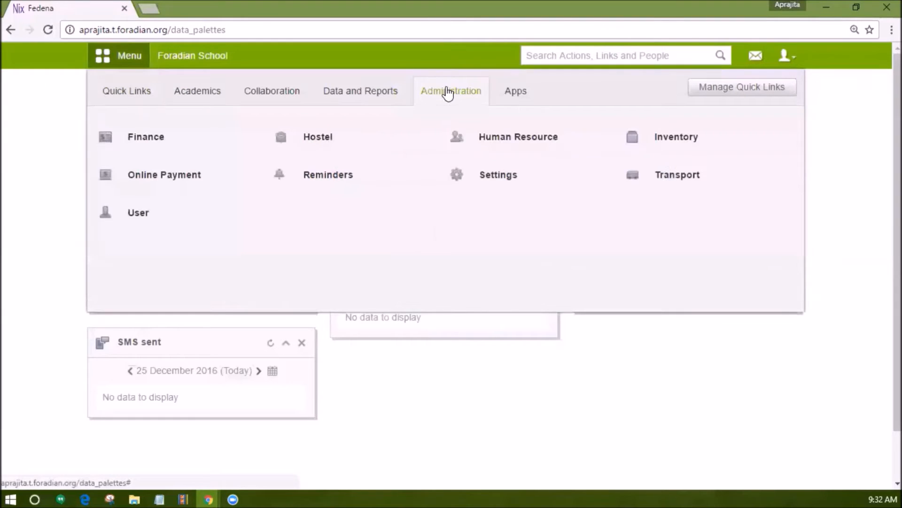
click(318, 143)
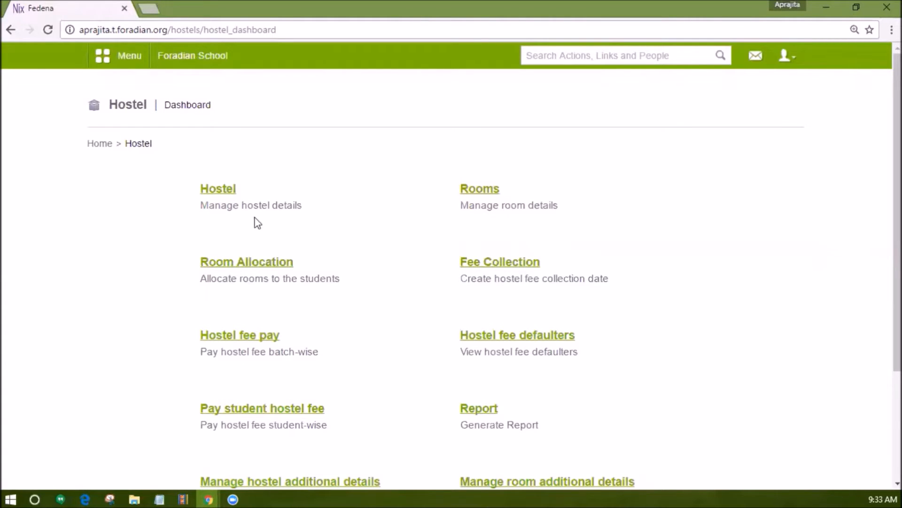
click(237, 336)
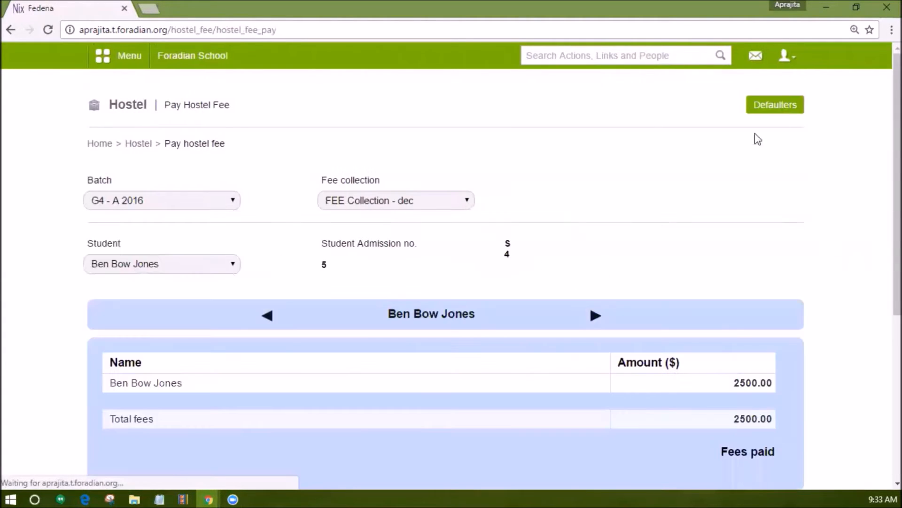
Switch to the other student's hostel fee record in batch G4 - A 2016 for FEE Collection - dec.
scroll(733, 205, down, 3)
click(163, 132)
click(121, 157)
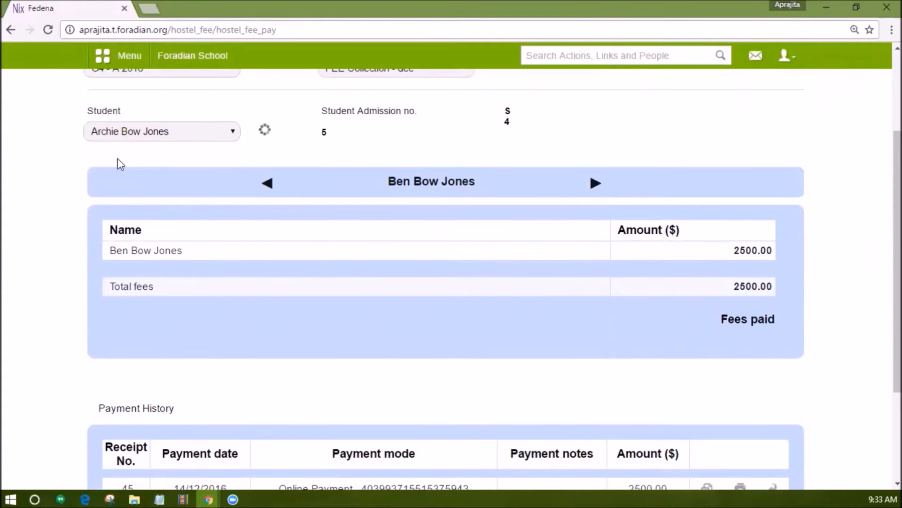
Pay 1250 of the student's hostel fee by Cheque, with its reference number and the note "paid by guardian".
scroll(322, 273, down, 2)
drag(769, 284, 702, 299)
text(1250)
scroll(603, 330, up, 1)
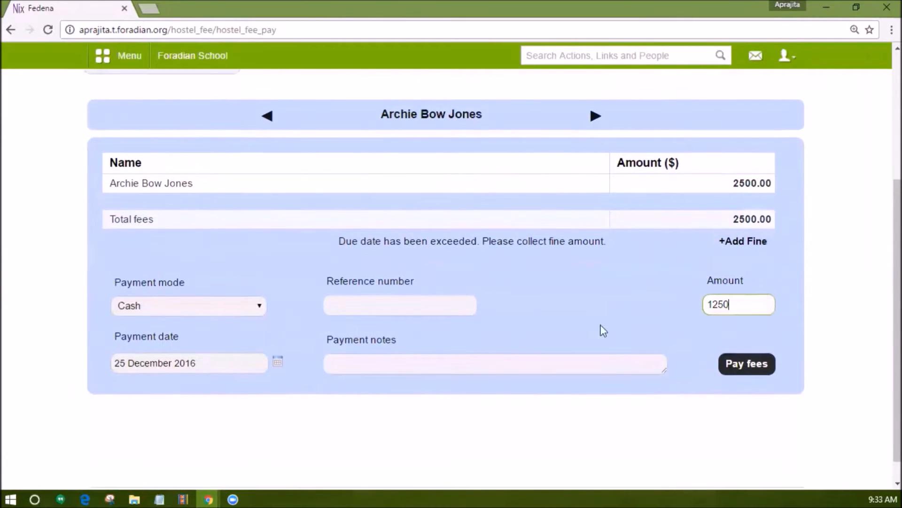
click(256, 306)
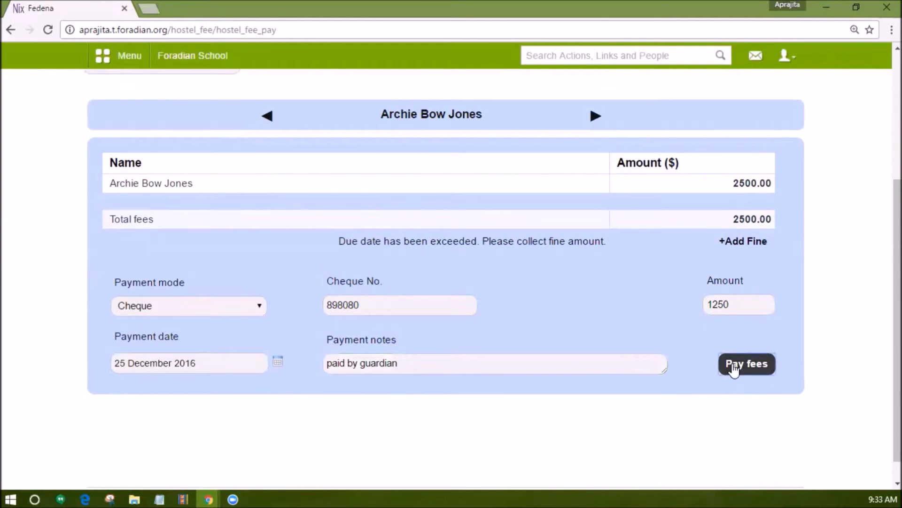
click(735, 365)
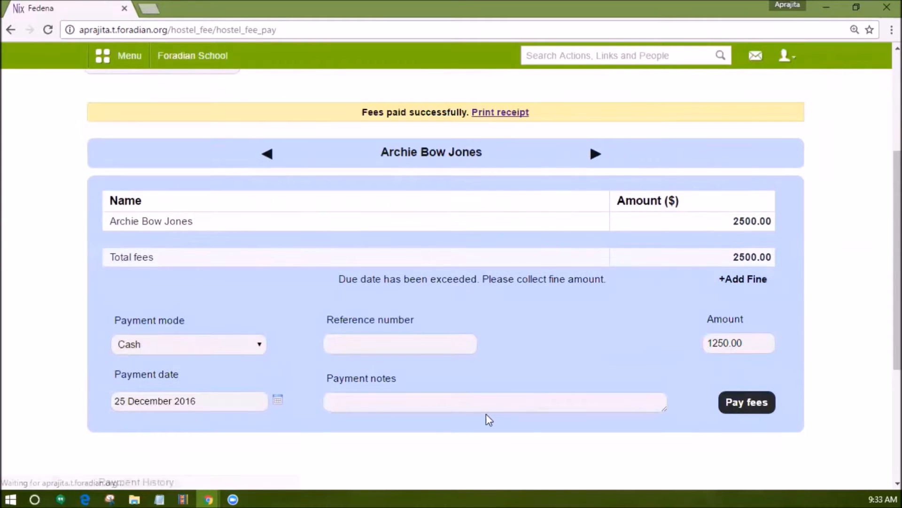
Generate the PDF receipt for the 1250.00 cheque payment listed in the payment history.
scroll(394, 403, down, 3)
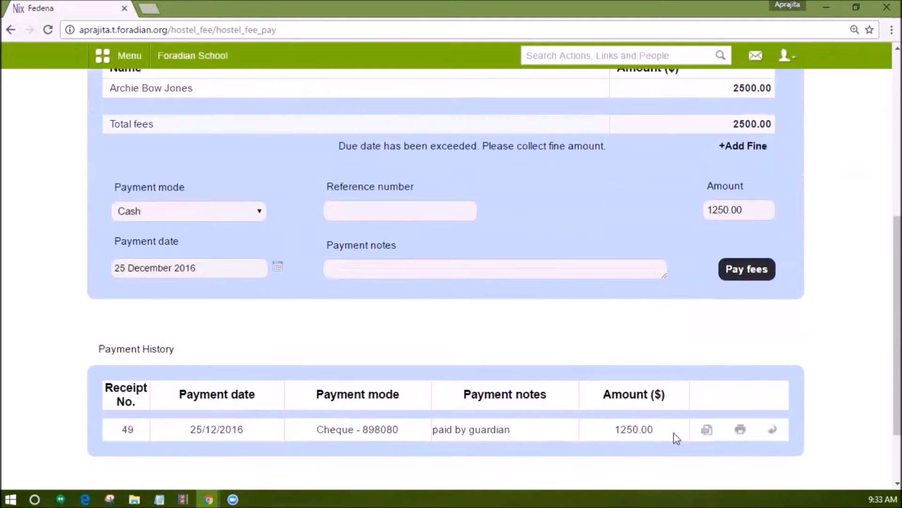
middle_click(706, 430)
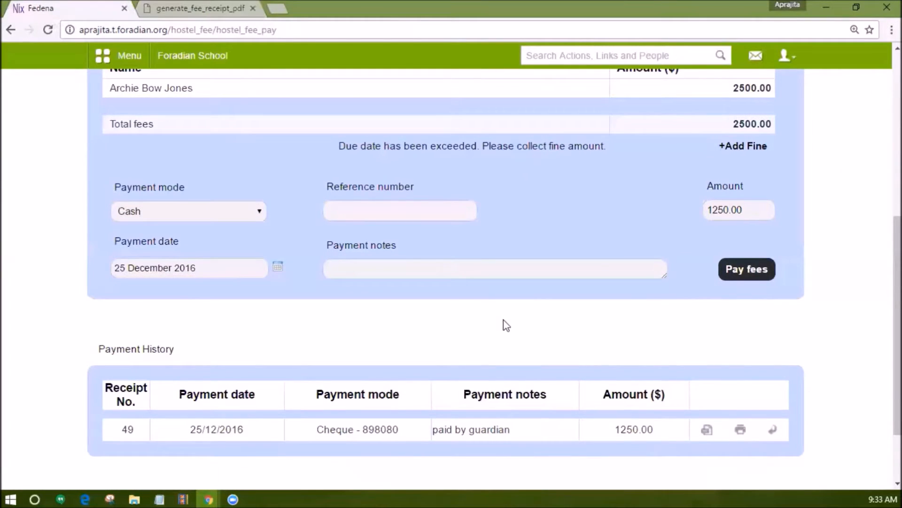
Open the batch-wise transport fee payment page in the Transport module.
scroll(637, 310, down, 1)
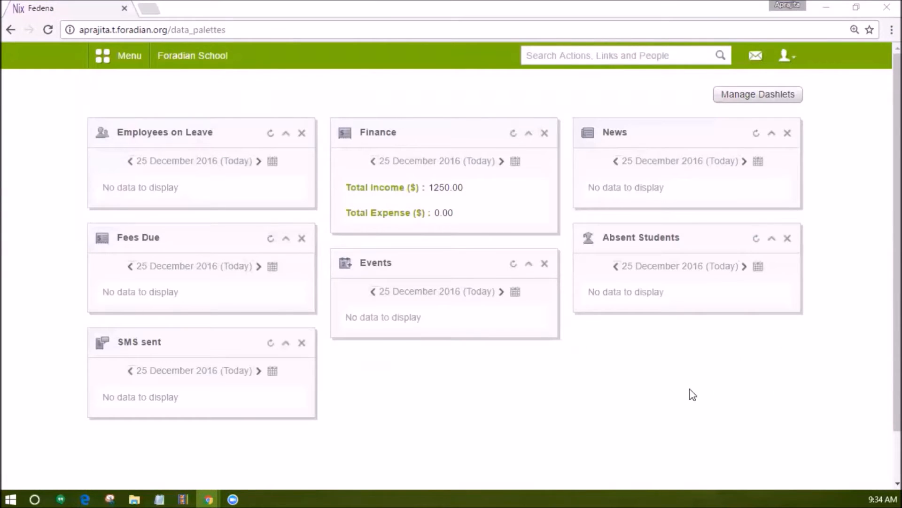
click(170, 60)
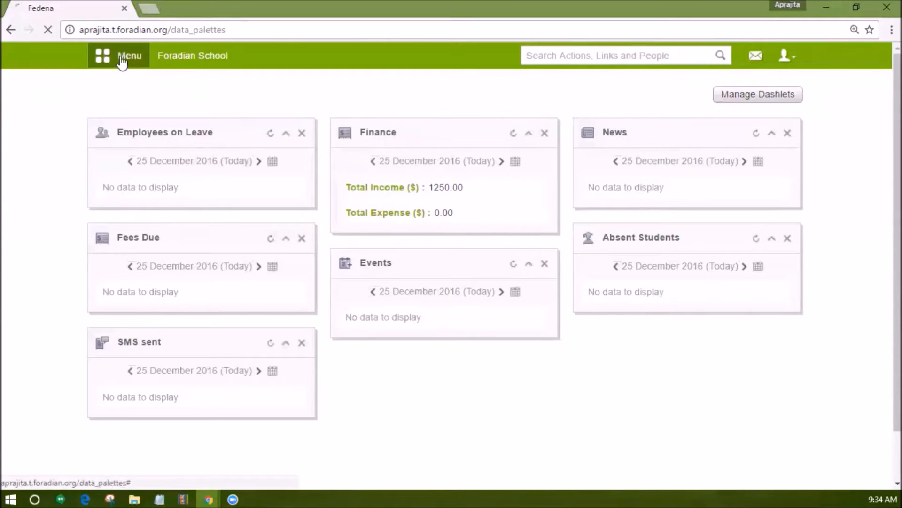
click(106, 59)
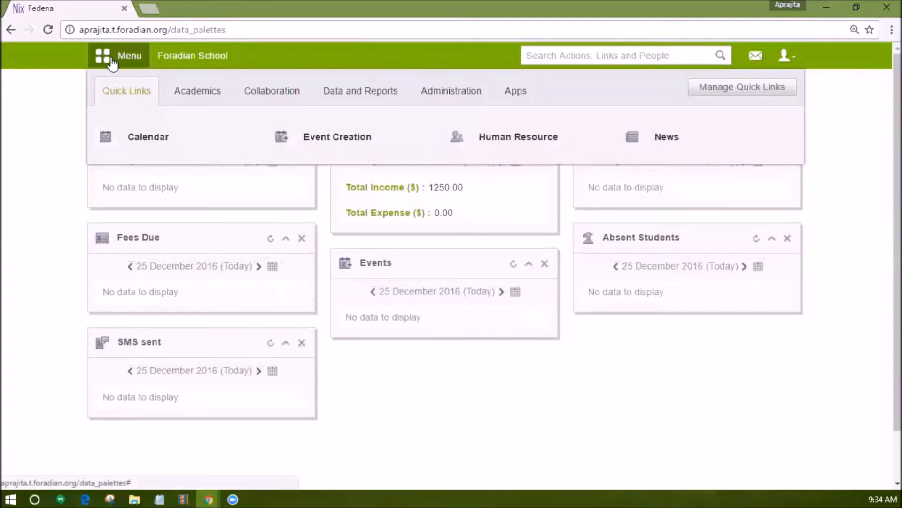
click(452, 91)
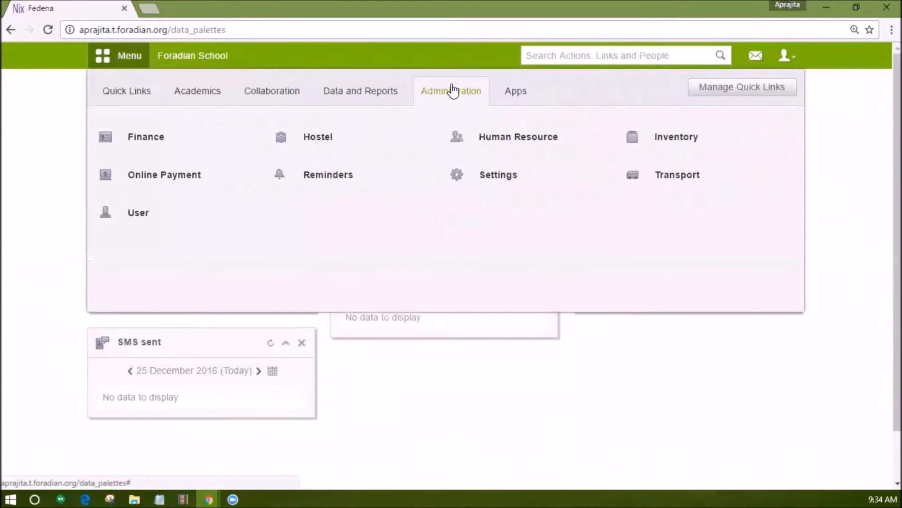
click(650, 184)
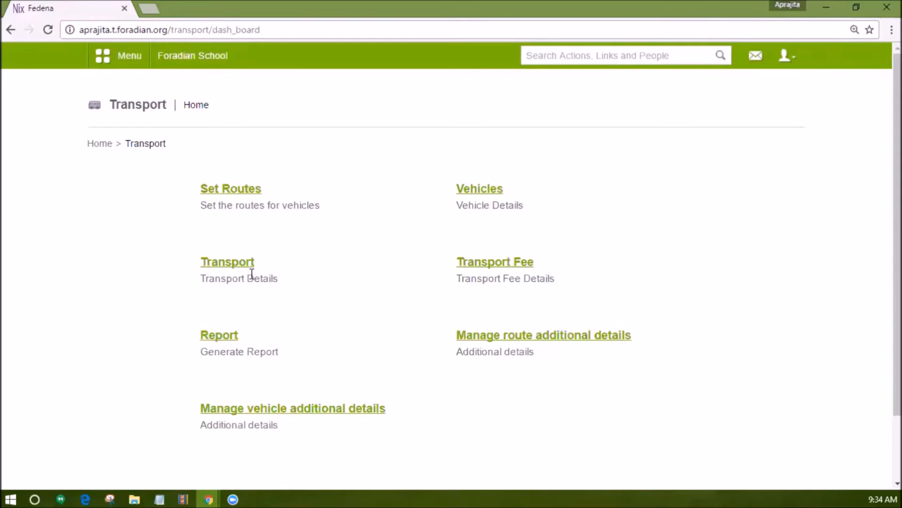
click(479, 269)
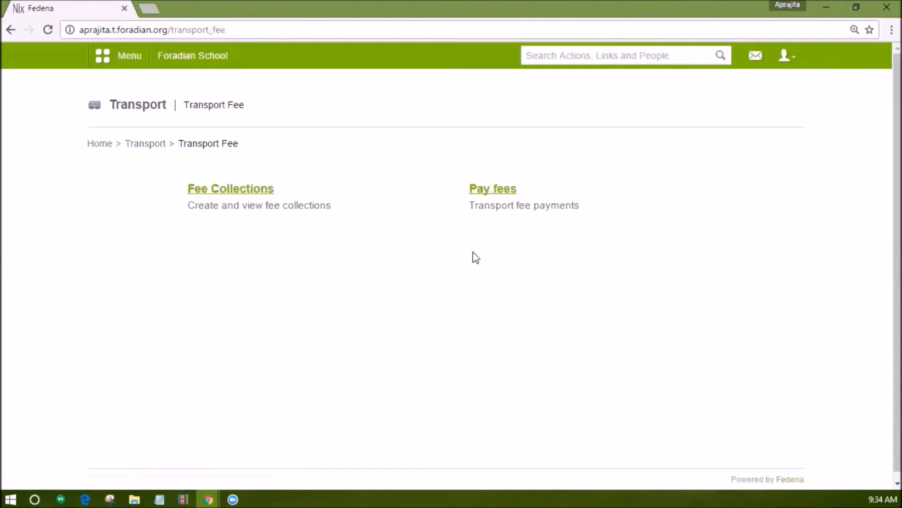
click(484, 193)
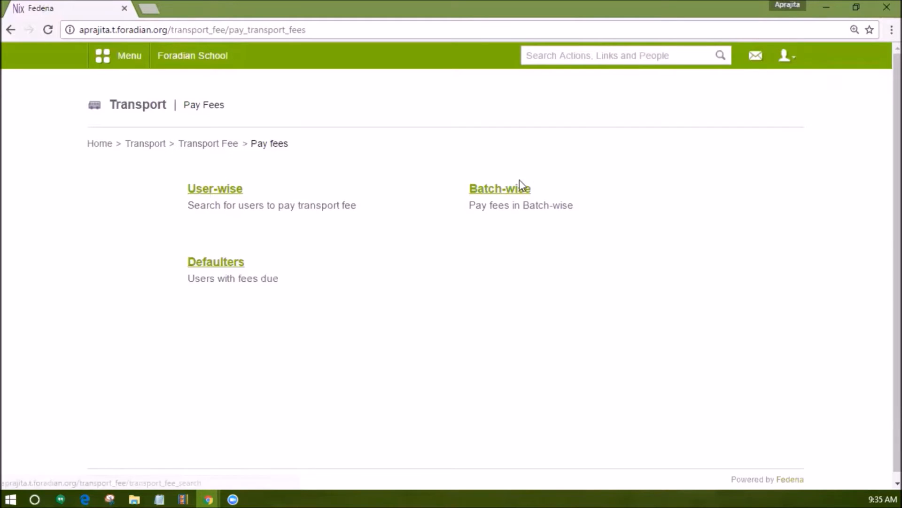
click(506, 190)
Load the transport fee records of batch G4 - A 2016 for December Collection - G4.
click(210, 200)
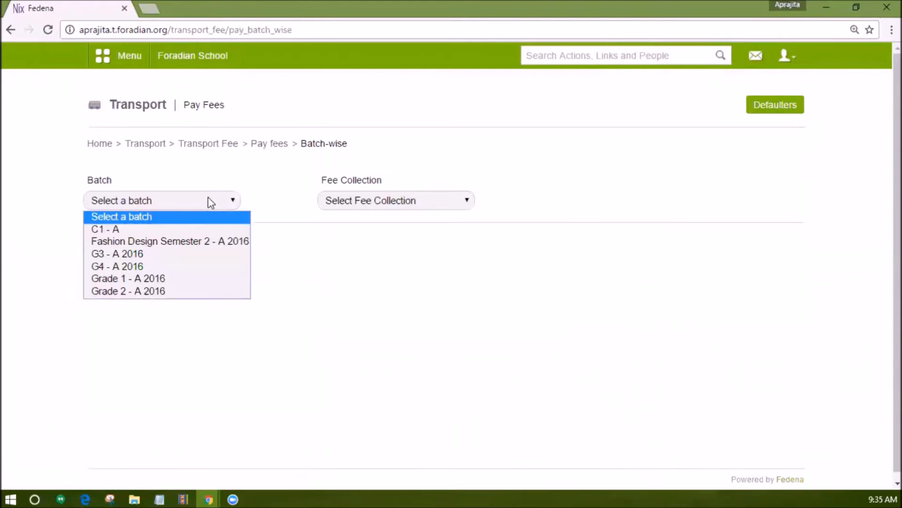
click(184, 266)
click(359, 203)
click(363, 230)
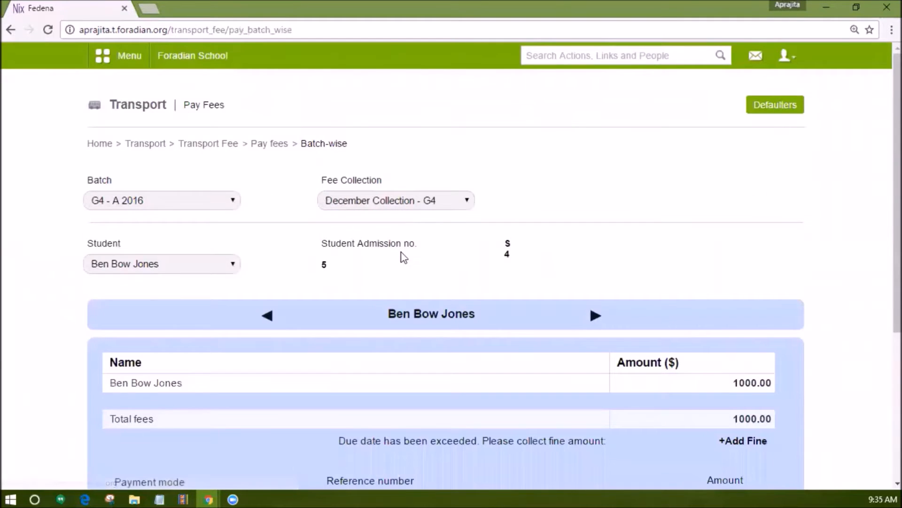
Pay 500 of the student's transport fee by Cheque, with its cheque number and the note "paid by guardian".
scroll(401, 256, down, 4)
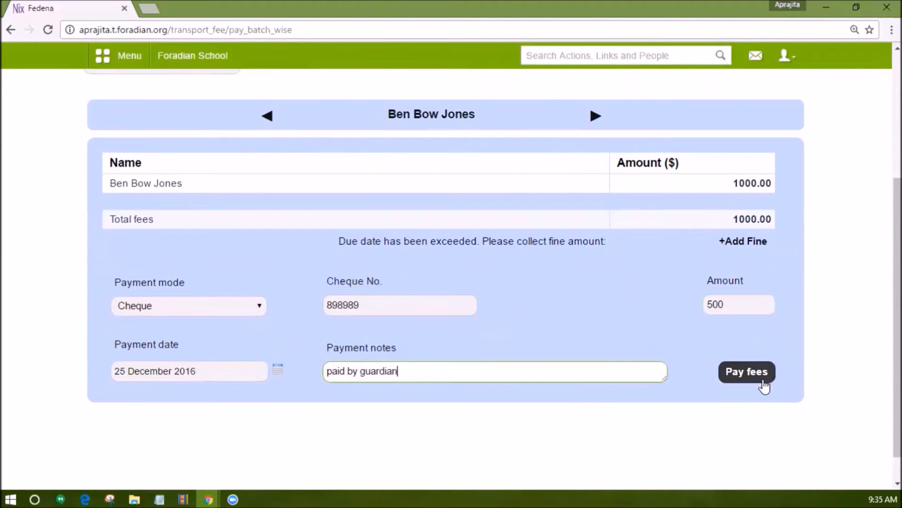
click(761, 385)
scroll(760, 379, down, 2)
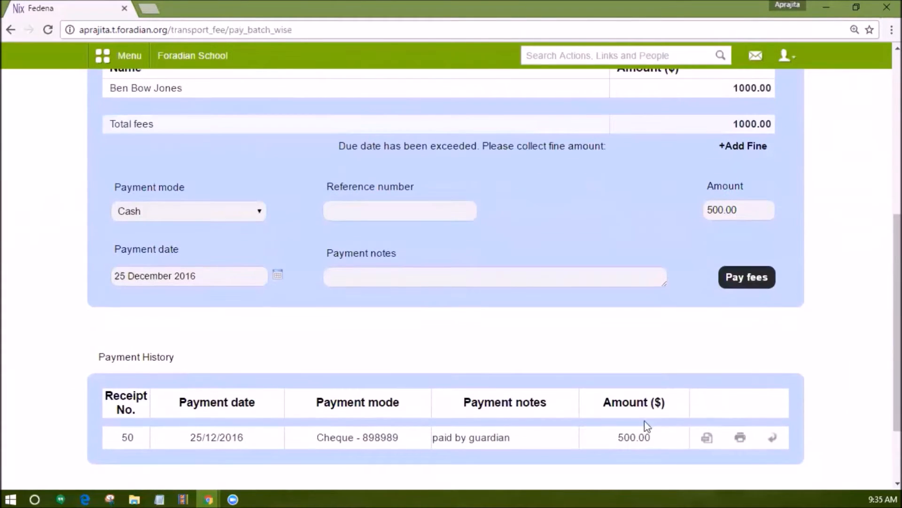
Generate the PDF receipt for the 500.00 cheque payment in the payment history, review it and return to the Fedena page.
click(703, 440)
scroll(463, 300, down, 1)
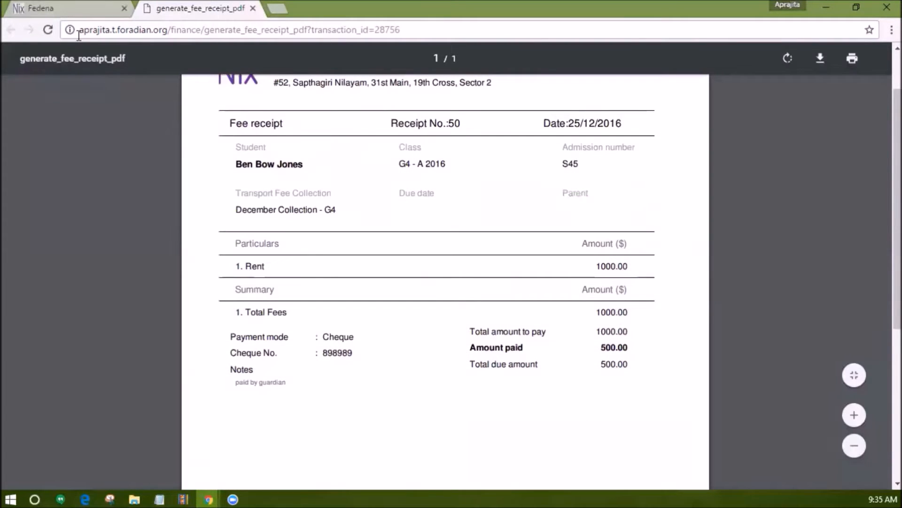
click(66, 10)
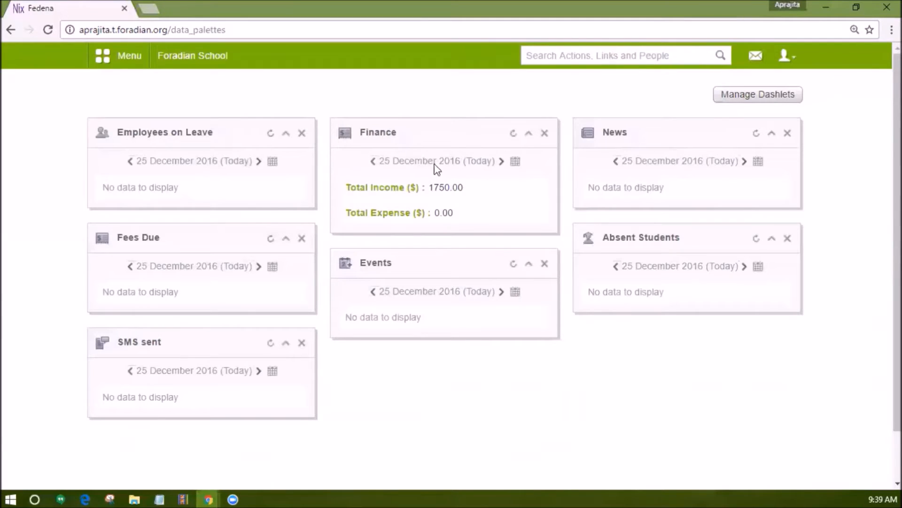
Open the page for submitting student fees by batch in the Finance module's fee collection section.
click(142, 62)
click(458, 99)
mouse_move(156, 135)
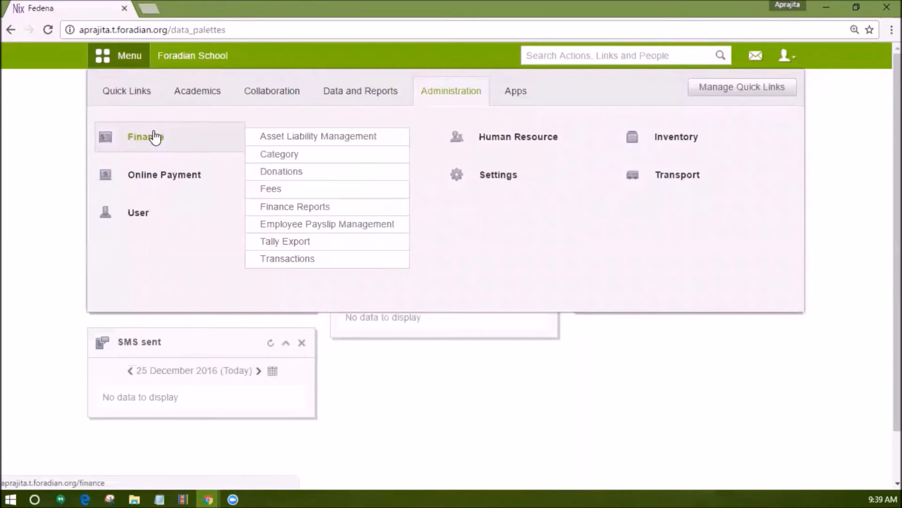
click(155, 138)
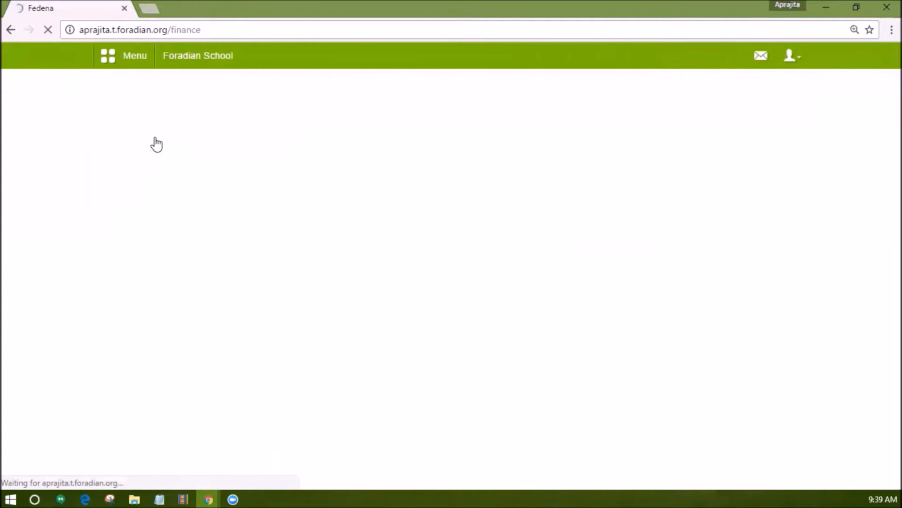
click(214, 189)
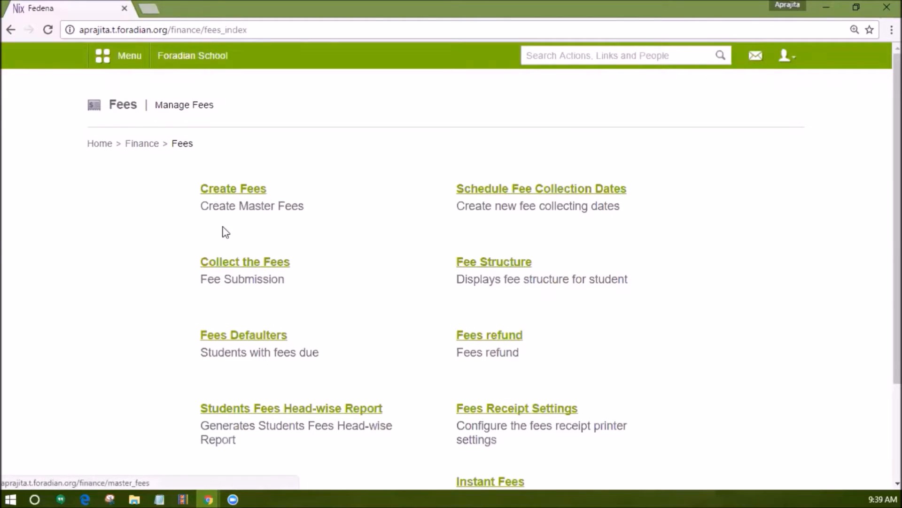
click(235, 267)
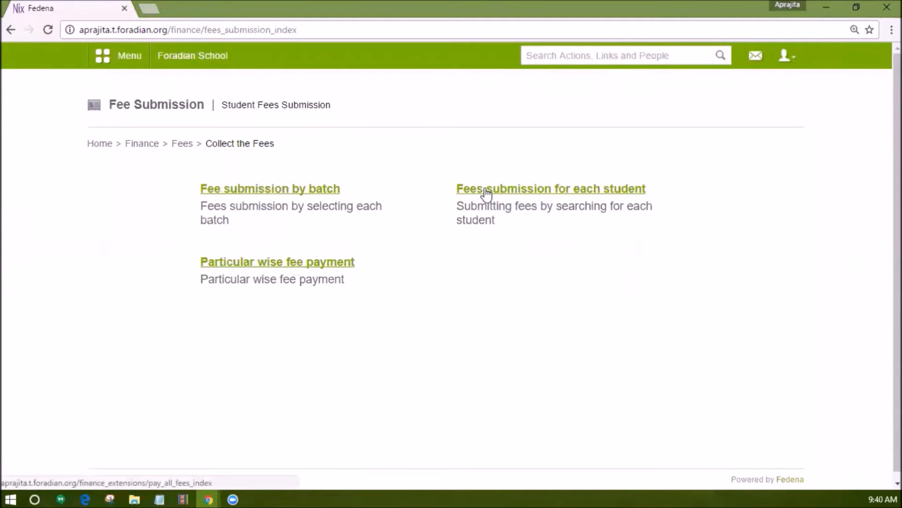
click(296, 184)
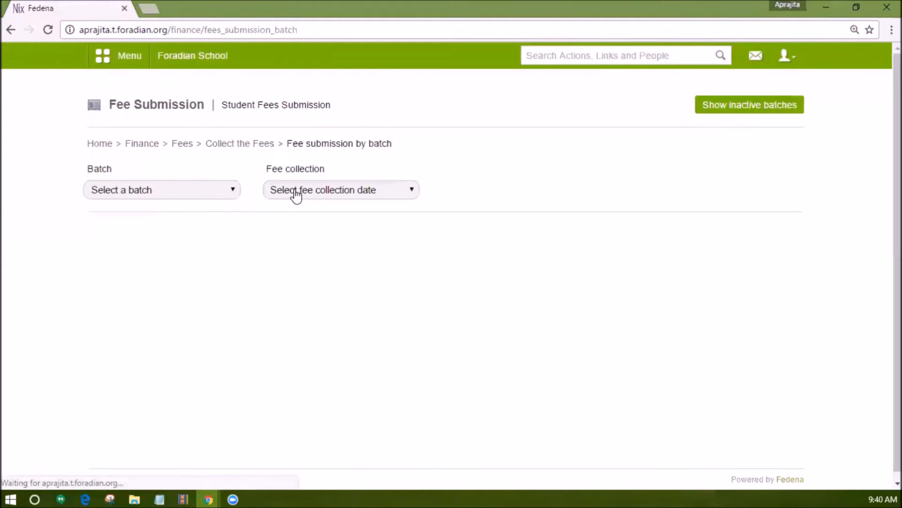
Select batch G4 - A 2016 and its fee collection, and show the student's payment history.
click(187, 193)
click(168, 254)
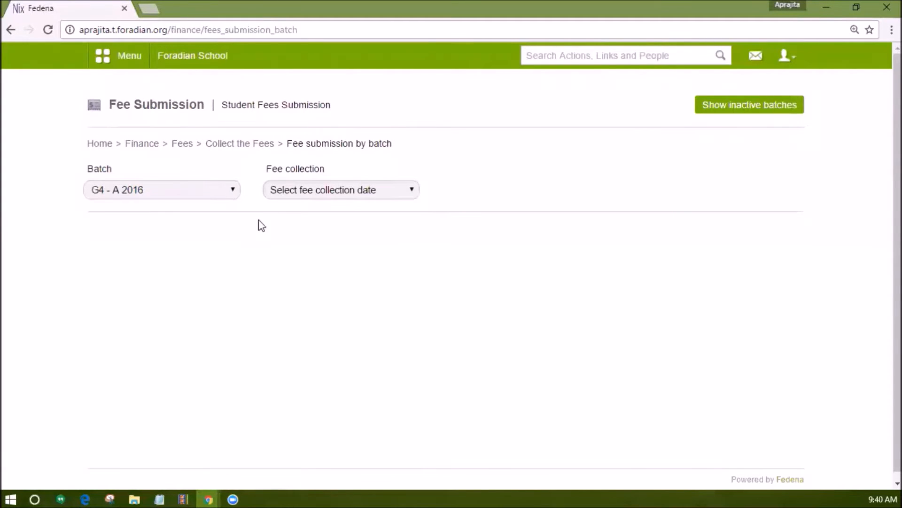
click(289, 189)
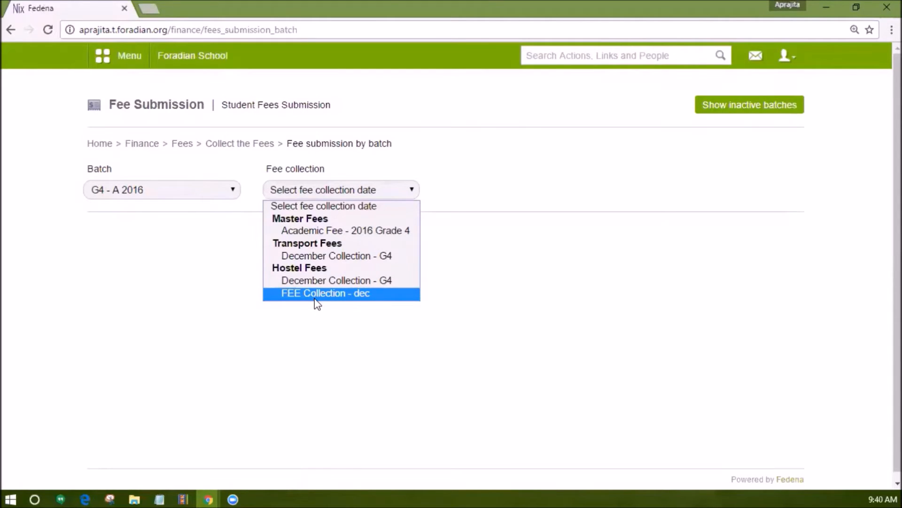
click(320, 255)
scroll(551, 326, down, 10)
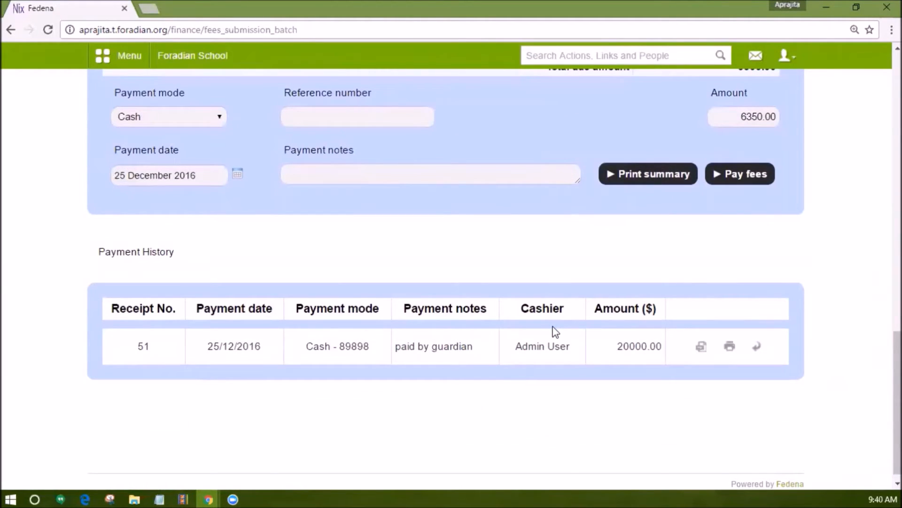
Go to the fee submission page for individual students, search for the student by first name and open the student's Pay All Fees record.
scroll(555, 331, up, 10)
click(242, 142)
click(467, 188)
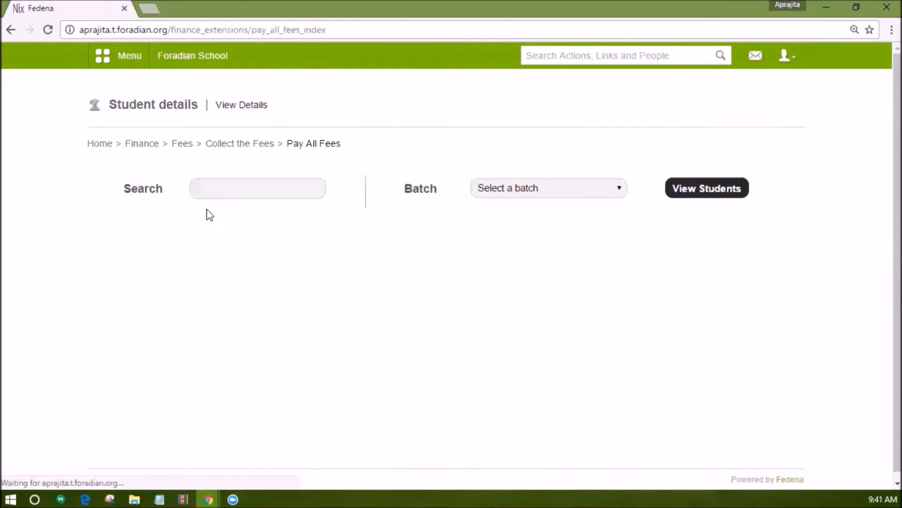
click(244, 187)
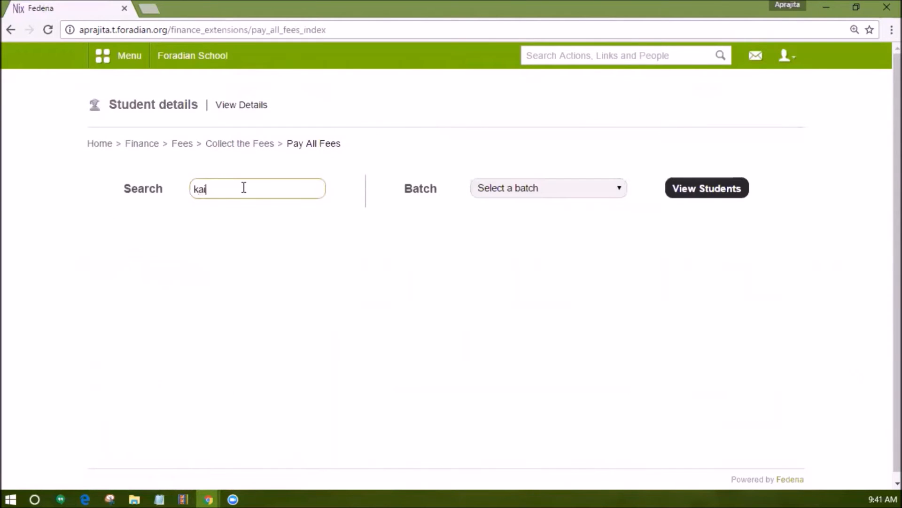
click(267, 302)
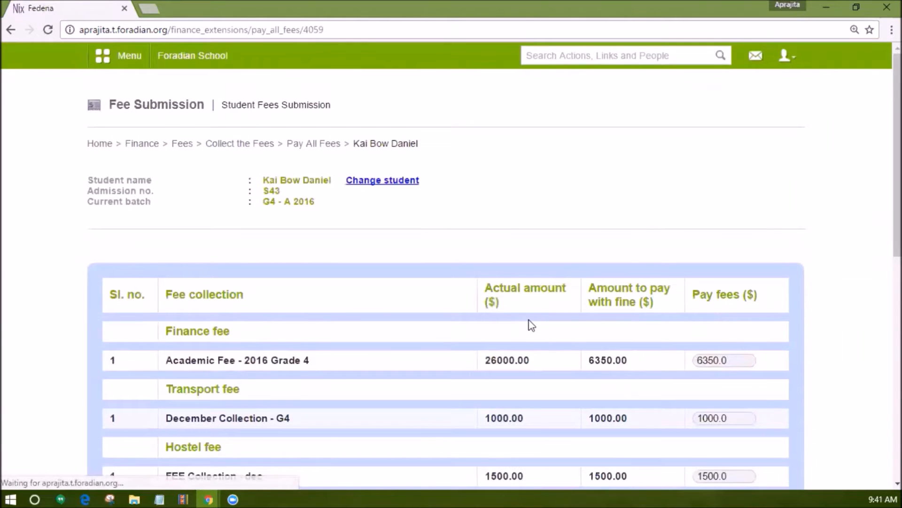
Set the amount paid to 5 for Academic Fee - 2016 Grade 4 and to 75 for the hostel FEE Collection - dec.
scroll(531, 324, down, 3)
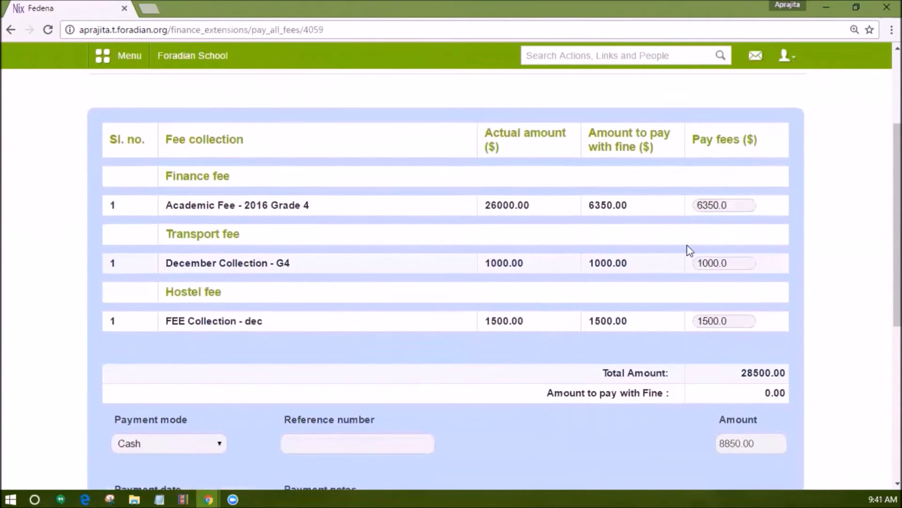
drag(734, 206, 689, 205)
text(5)
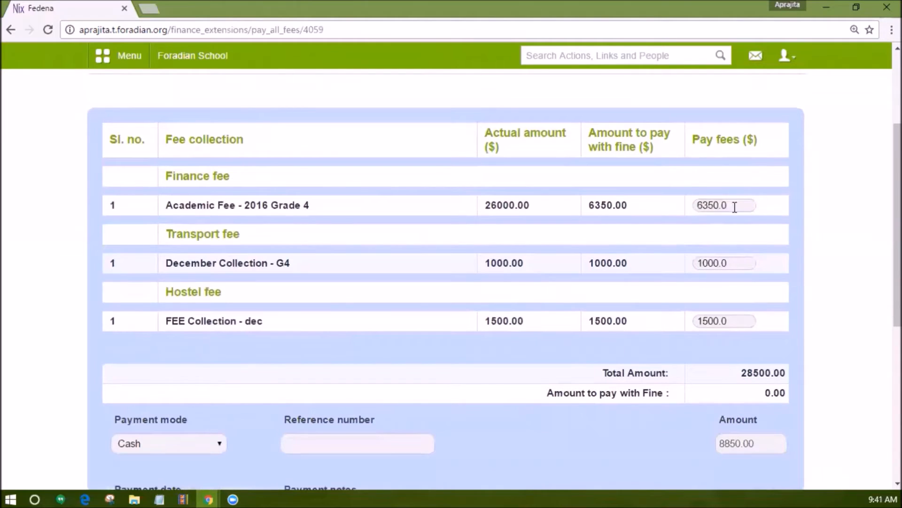
drag(735, 207, 689, 205)
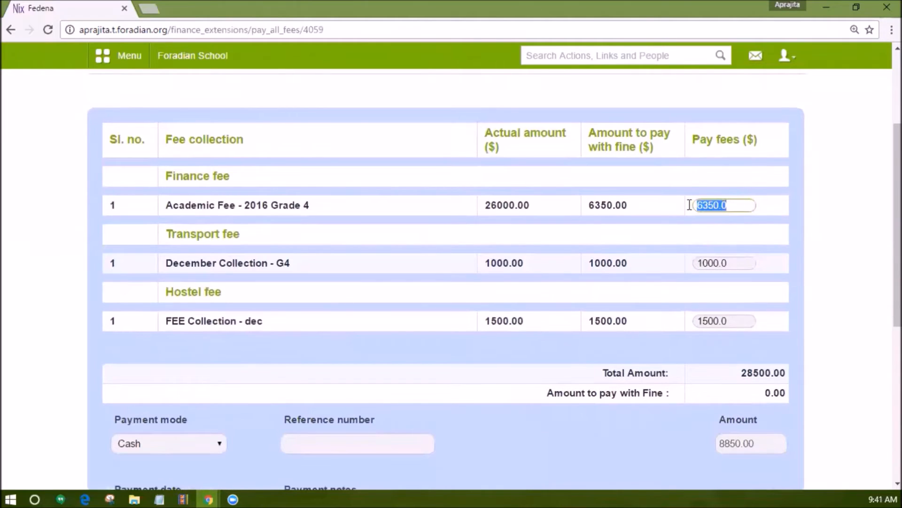
text(5)
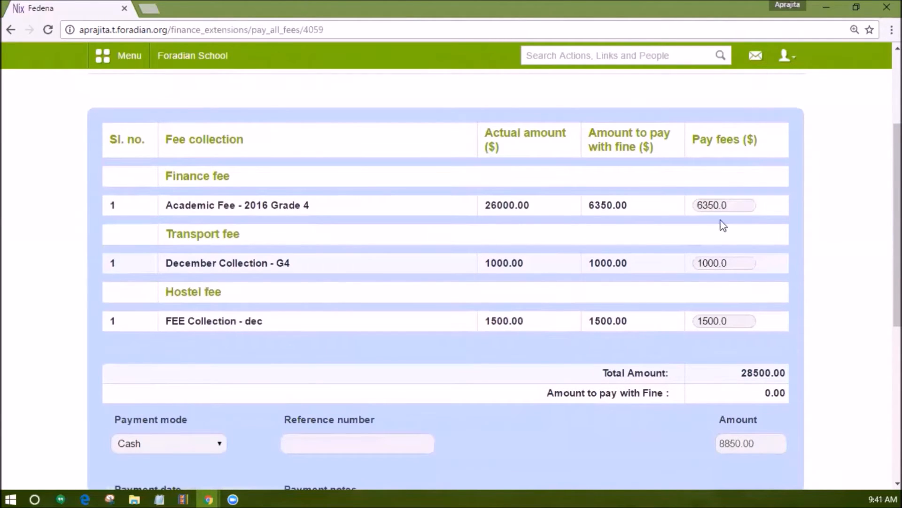
drag(735, 207, 689, 205)
text(5)
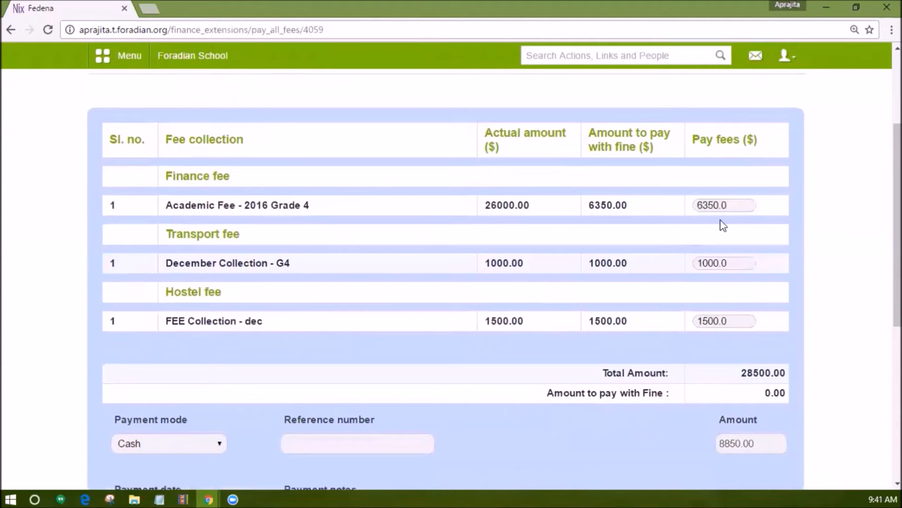
drag(735, 207, 689, 207)
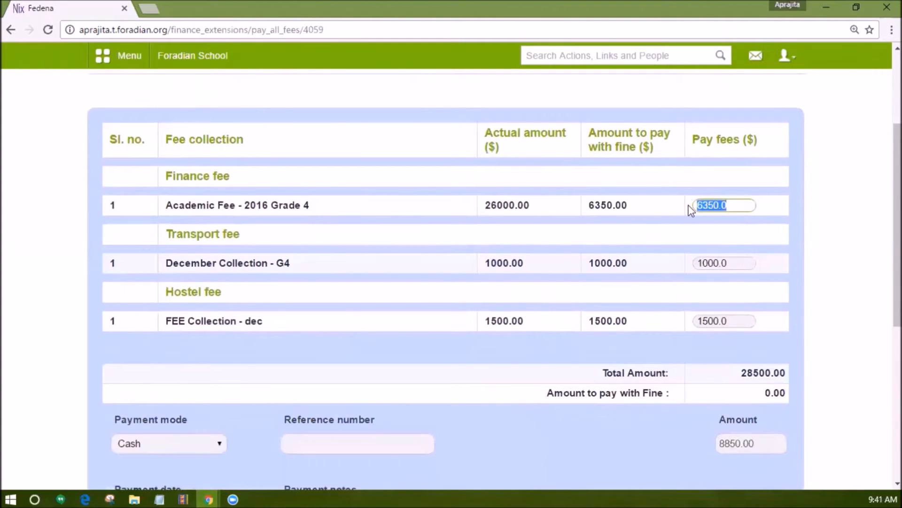
text(500)
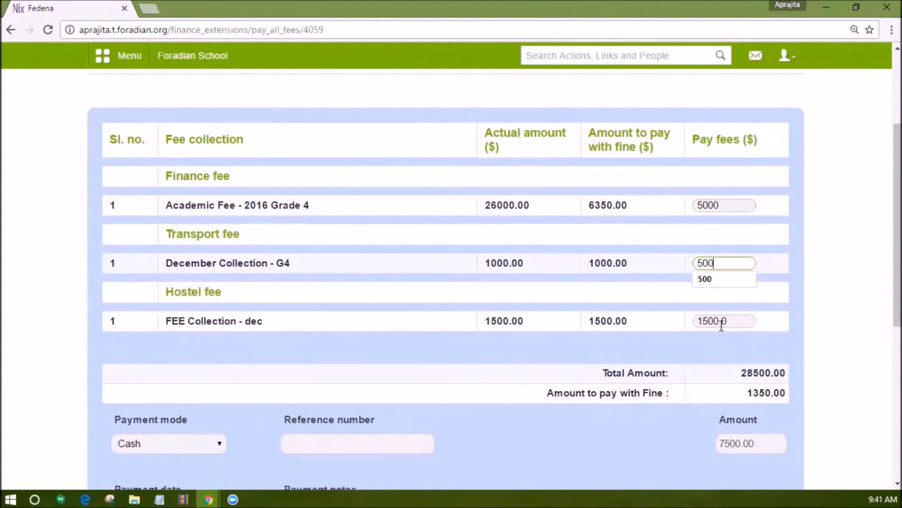
drag(722, 324, 677, 328)
text(75)
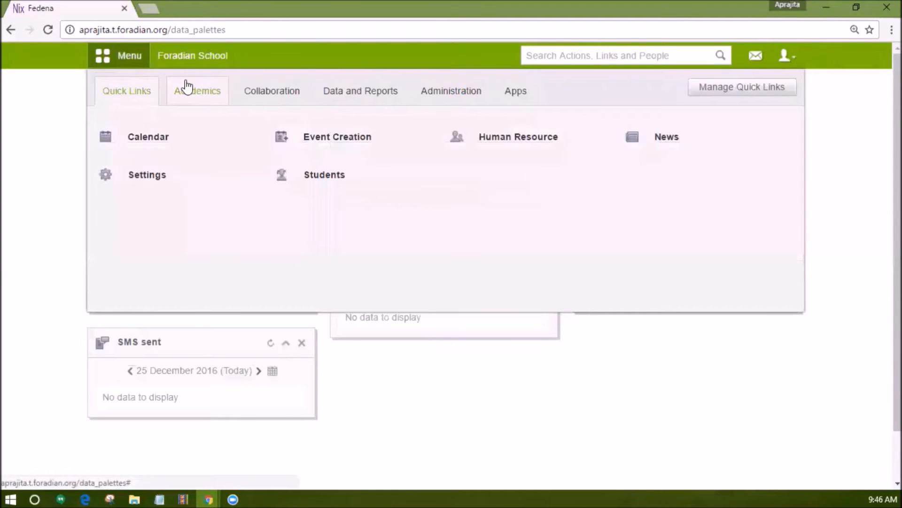
Open the Pay All Fees student lookup from the Finance module's fee collection section.
click(464, 91)
click(161, 136)
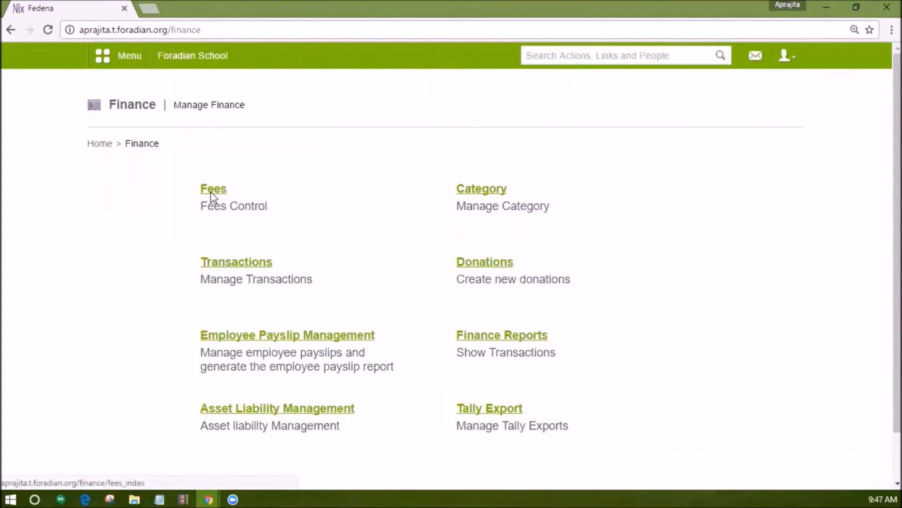
click(211, 191)
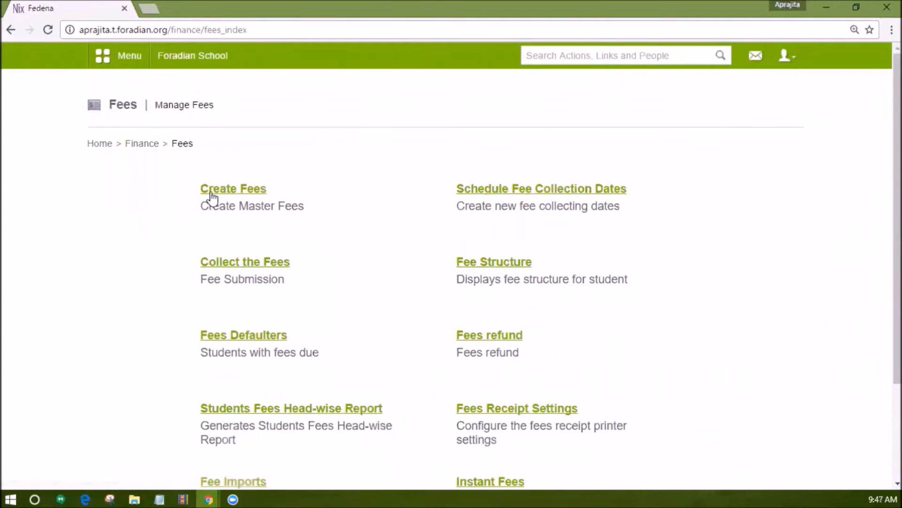
click(231, 263)
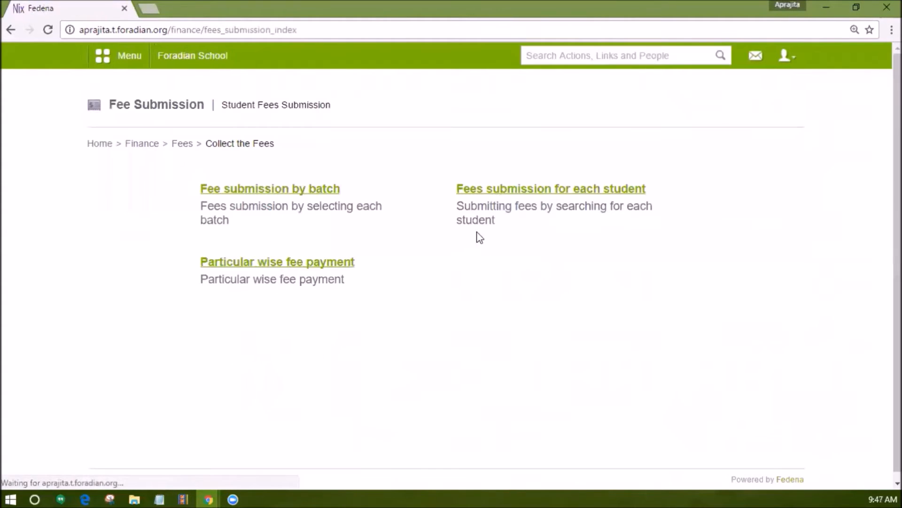
click(504, 198)
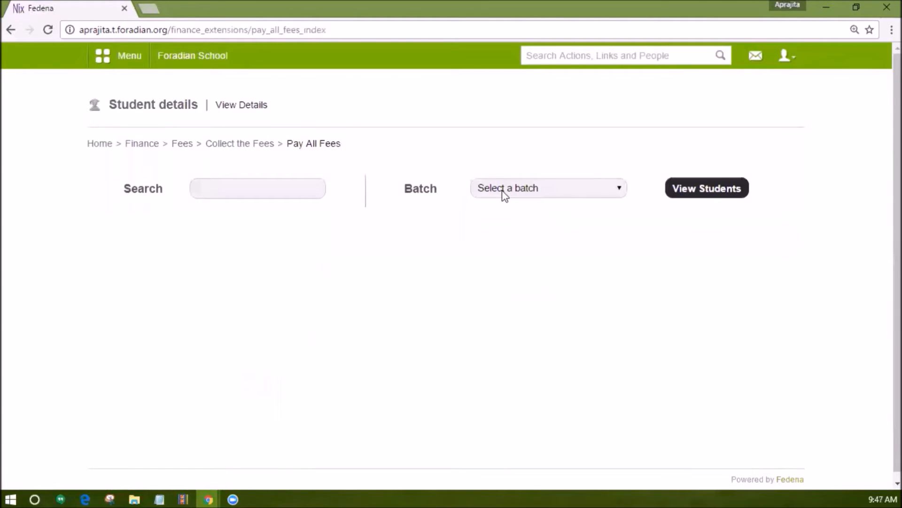
List the students of batch G4 - A 2016 for fee payment.
click(583, 192)
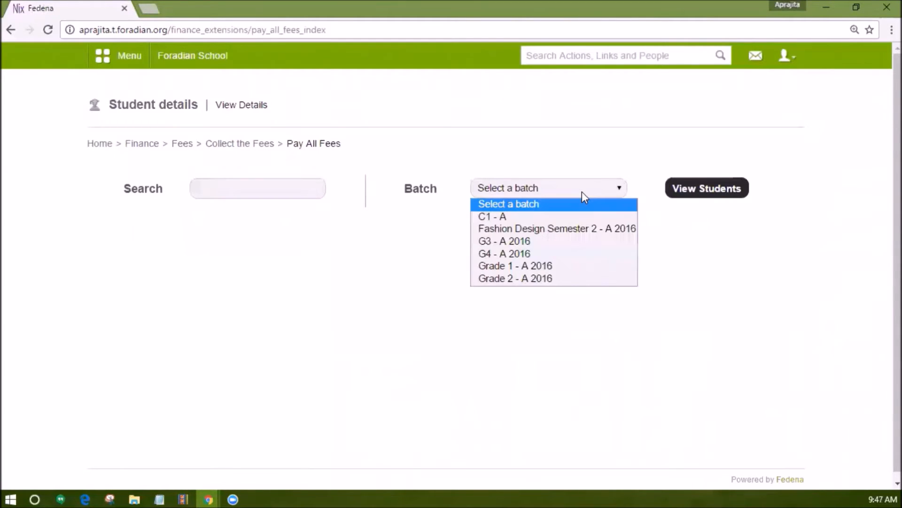
click(543, 254)
click(708, 187)
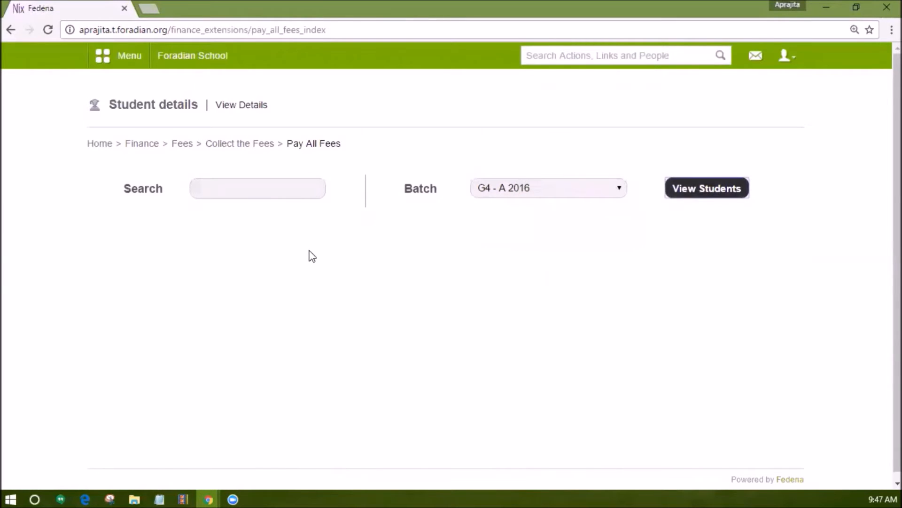
Open the Pay All Fees record of the student in row 13 of the G4 - A 2016 list.
scroll(324, 272, down, 2)
scroll(742, 240, down, 6)
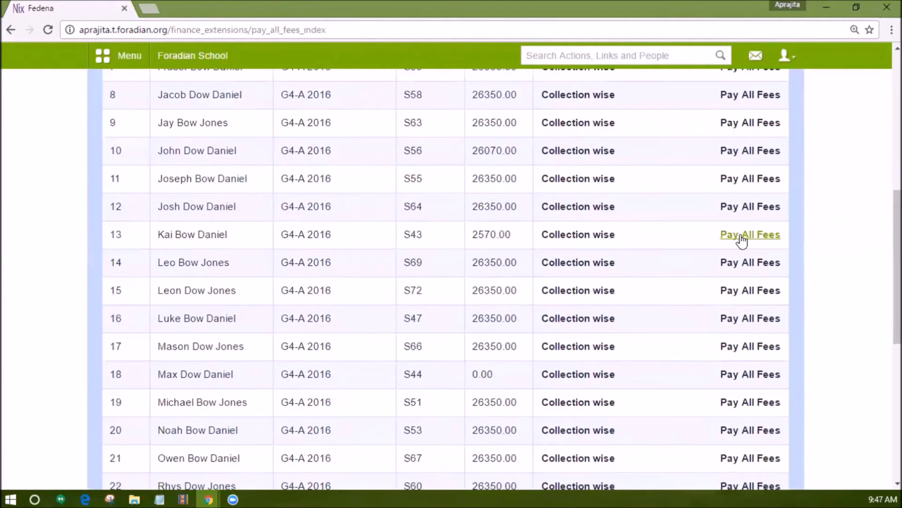
click(747, 235)
scroll(311, 235, down, 3)
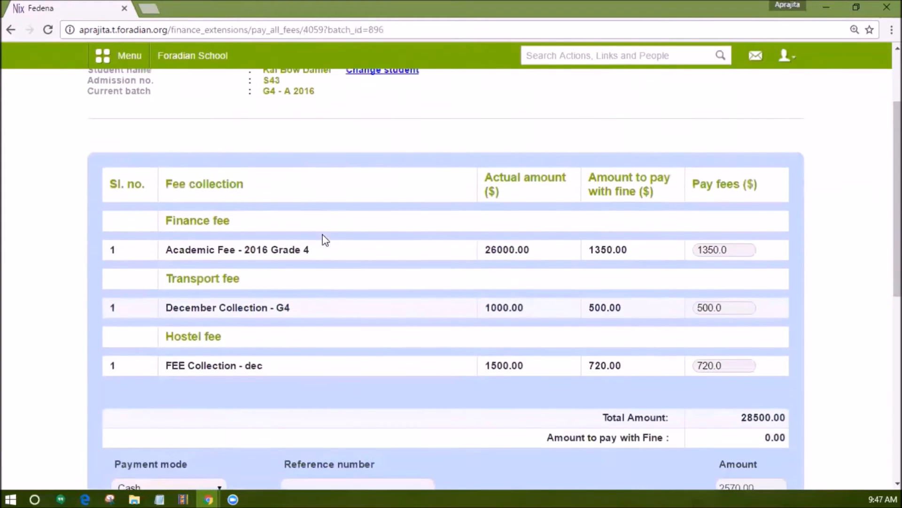
scroll(709, 238, down, 2)
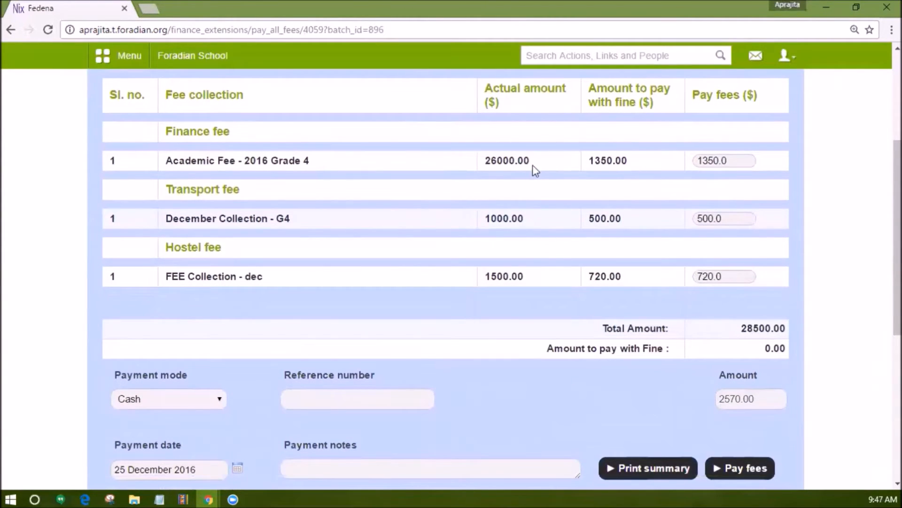
Pay 350 for the academic fee, 250 for transport and 20 for hostel, with a reference number and the note "paid by guardian".
drag(731, 161, 677, 172)
text(350)
drag(707, 218, 675, 234)
text(2)
text(50)
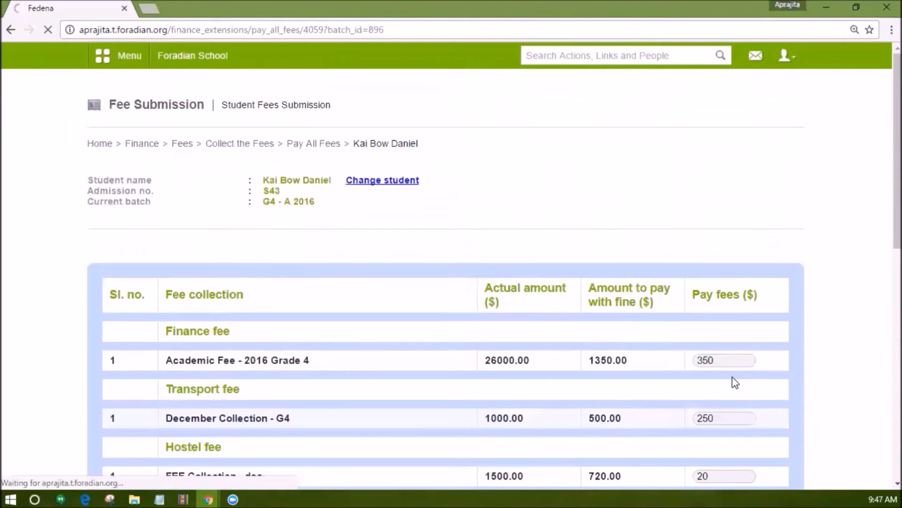
scroll(736, 381, down, 8)
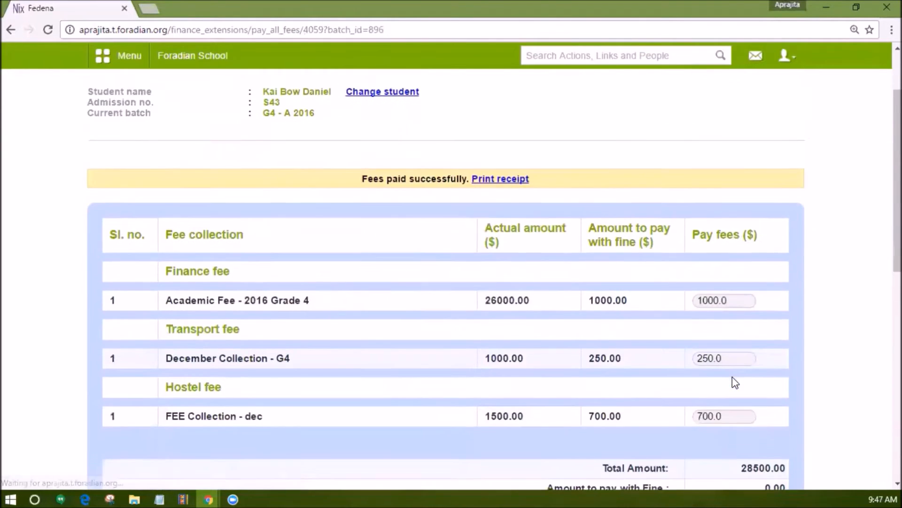
Open the PDF receipt of the newest payment in the Payment History and review its fee breakdown and payment details.
scroll(737, 381, down, 5)
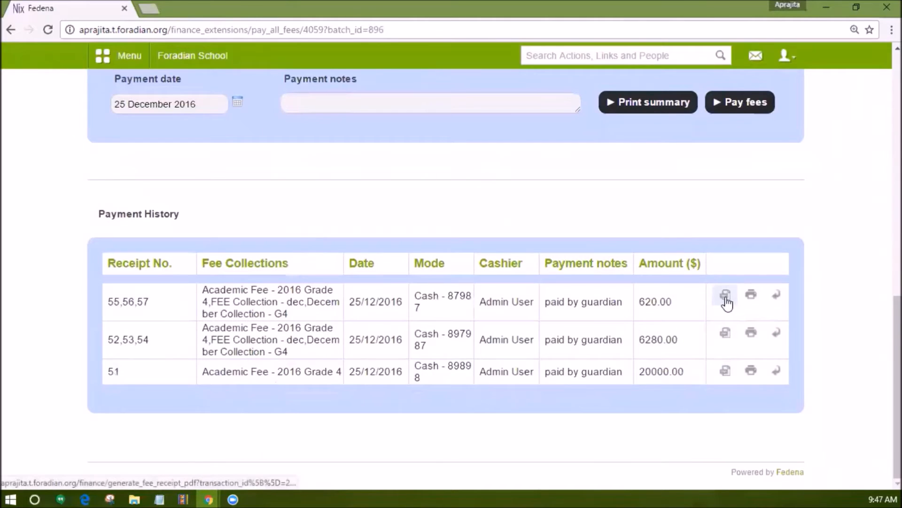
click(725, 296)
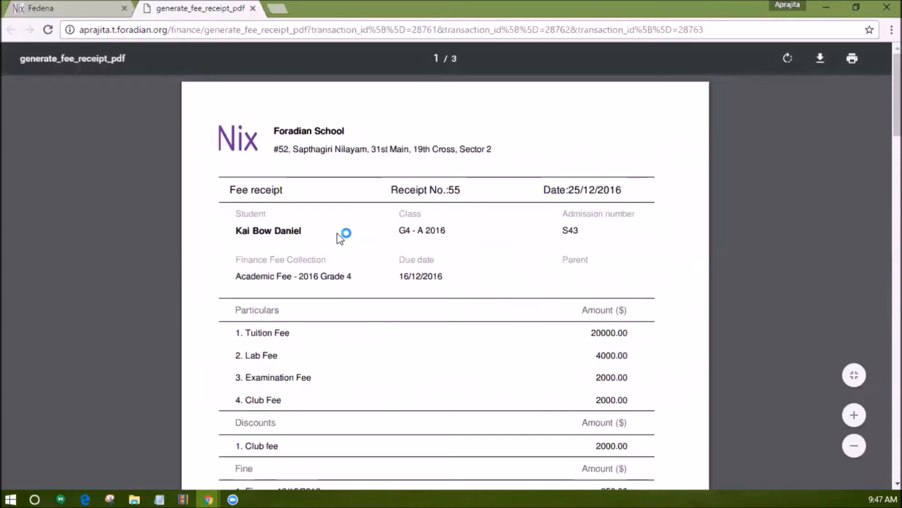
scroll(336, 238, down, 3)
scroll(339, 238, down, 4)
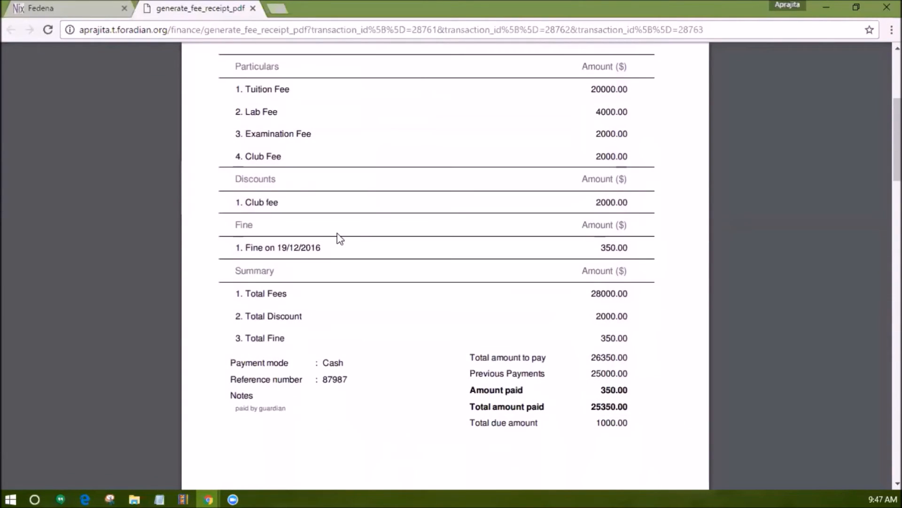
scroll(339, 238, down, 5)
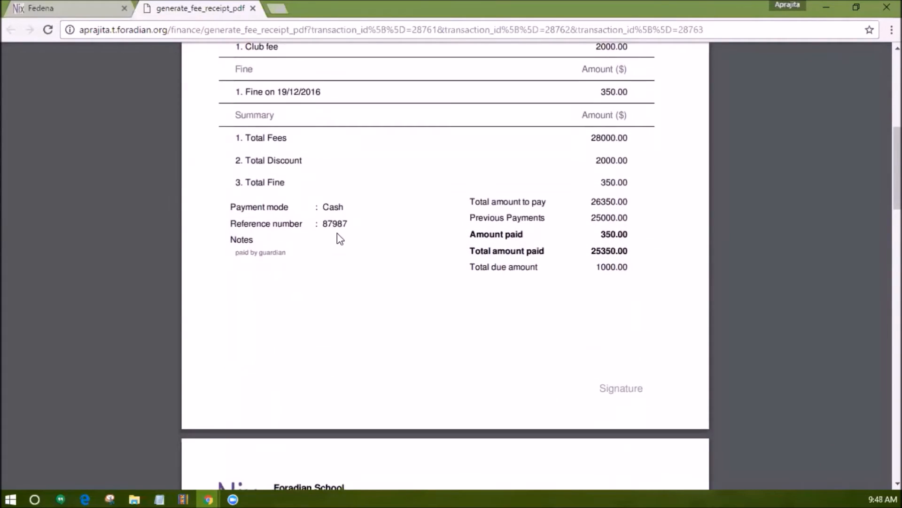
scroll(340, 238, down, 5)
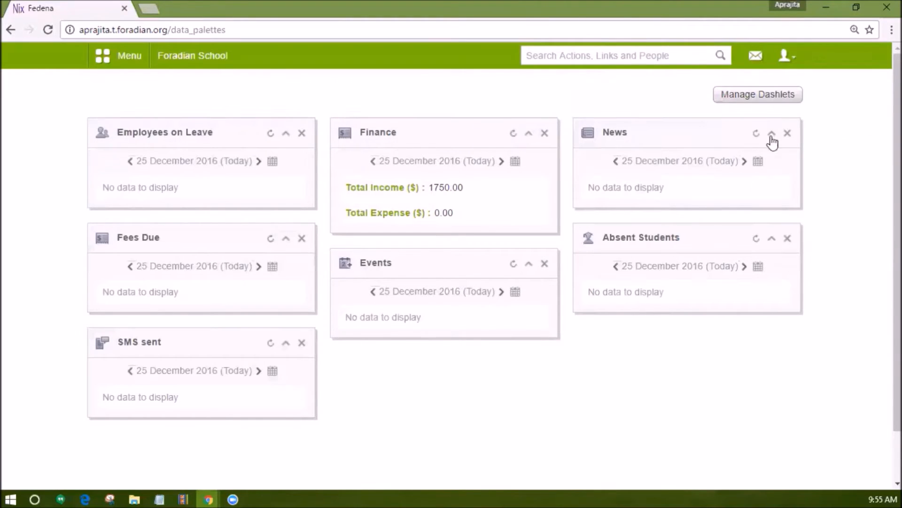
Log out of the administrator account and open the Fees page from the student's own account.
click(785, 55)
click(740, 117)
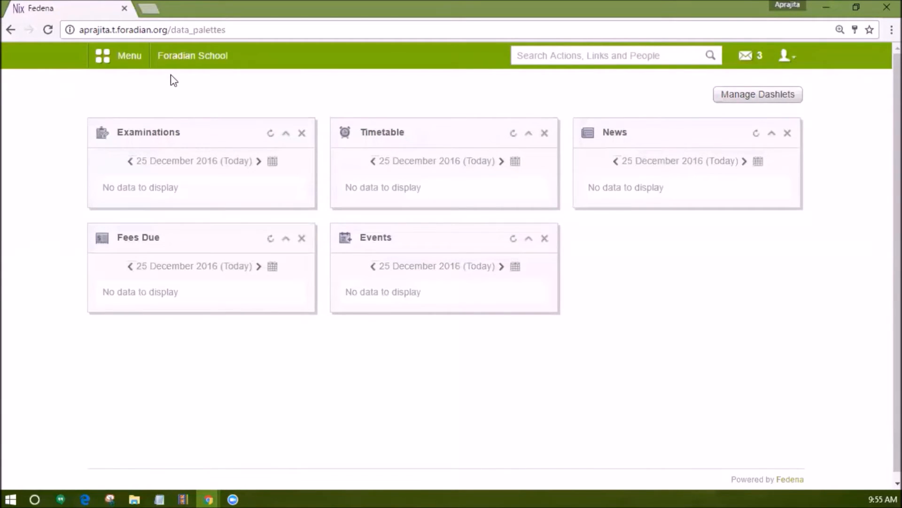
click(130, 63)
click(173, 91)
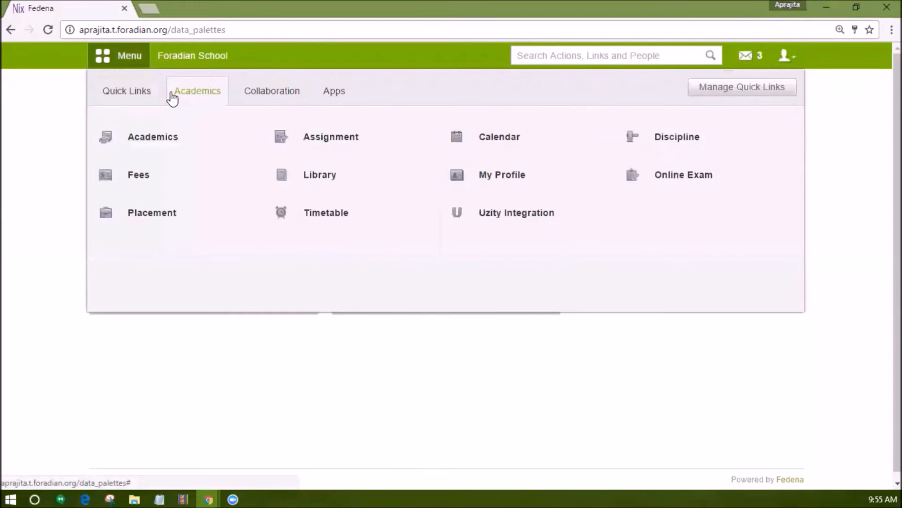
click(139, 173)
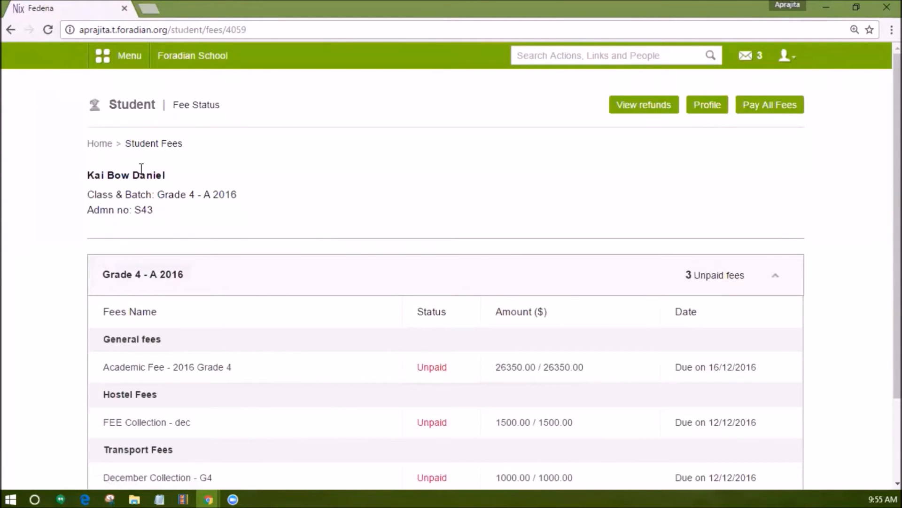
scroll(156, 166, down, 2)
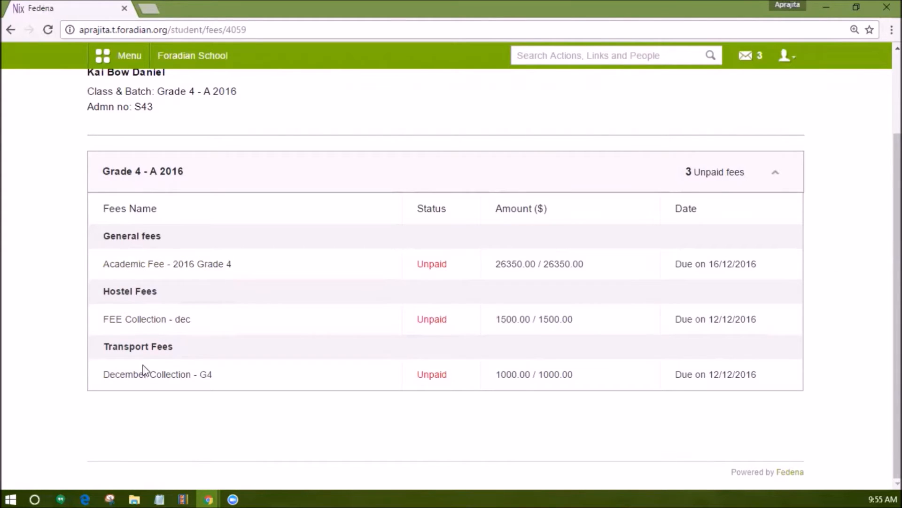
Open the Academic Fee - 2016 Grade 4 details and submit a partial payment of 15000.
click(152, 264)
scroll(387, 328, down, 8)
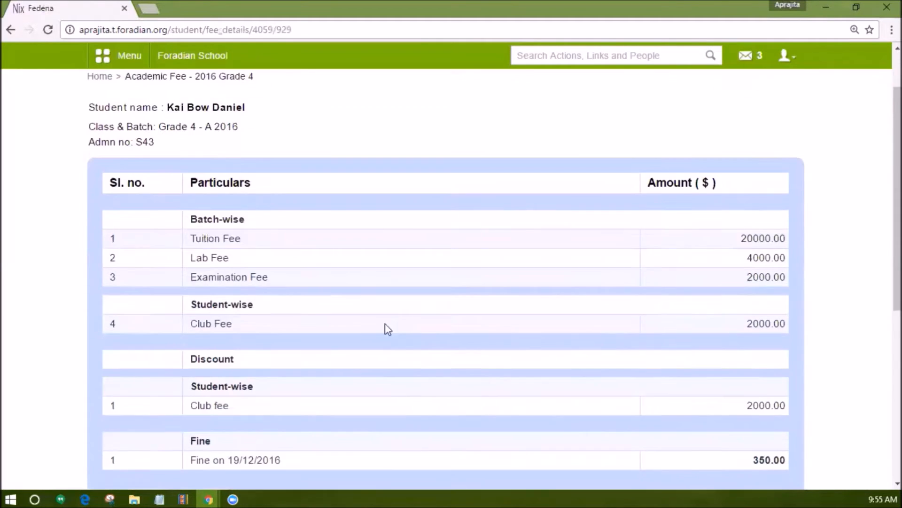
scroll(390, 331, down, 1)
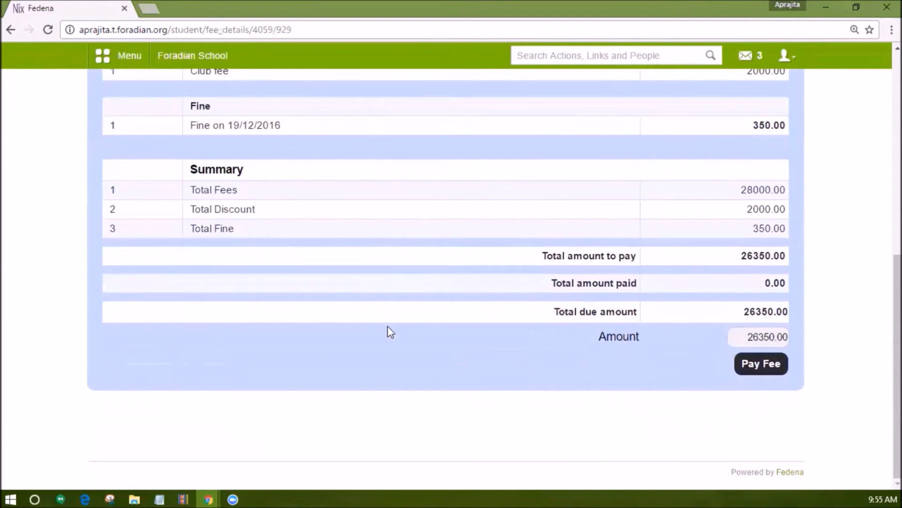
drag(748, 336, 792, 338)
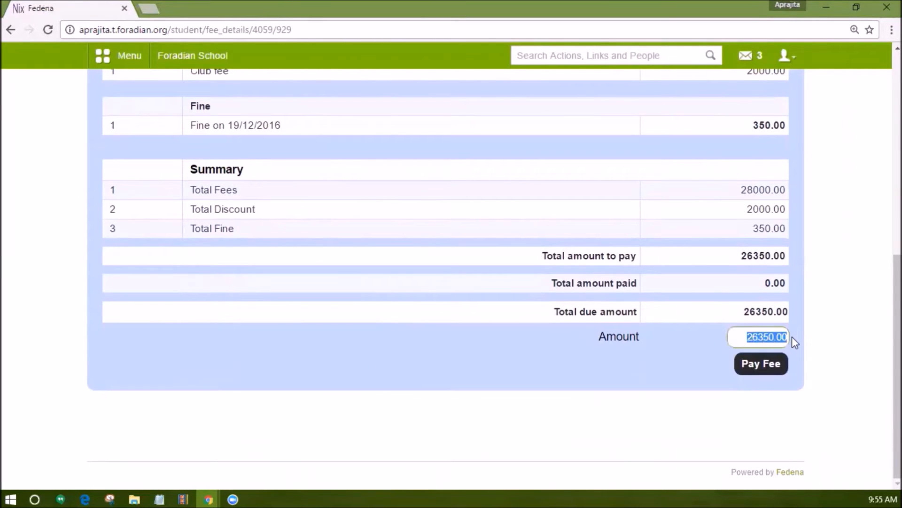
text(15000)
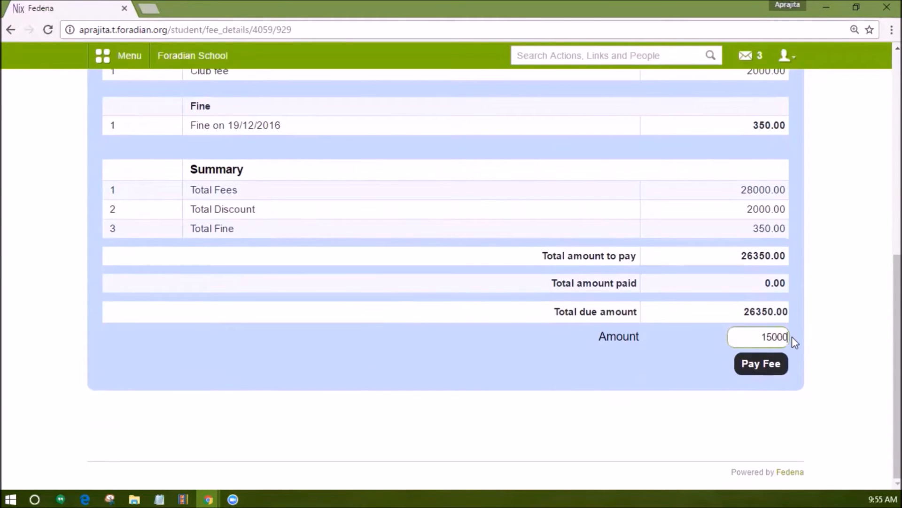
click(773, 365)
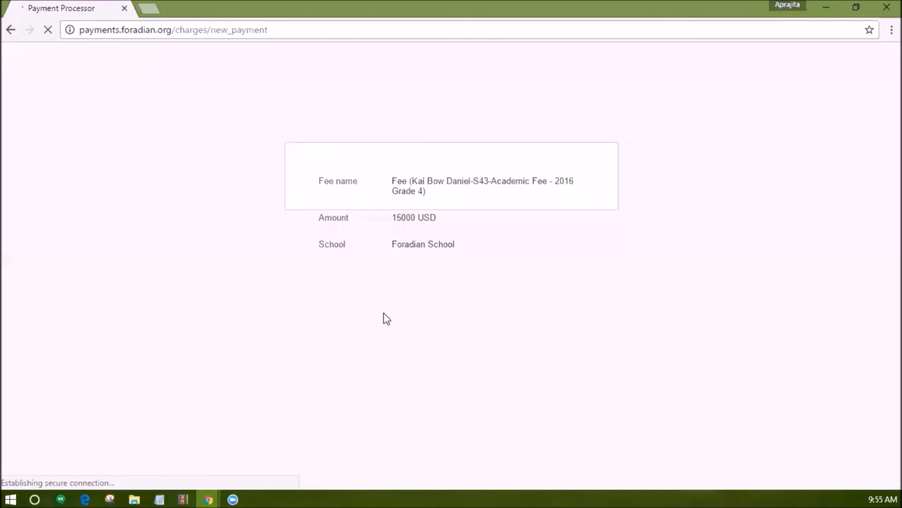
Pay the $15,000.00 academic fee by card, filling in the payer's e-mail, card number, expiry date and security code.
click(372, 281)
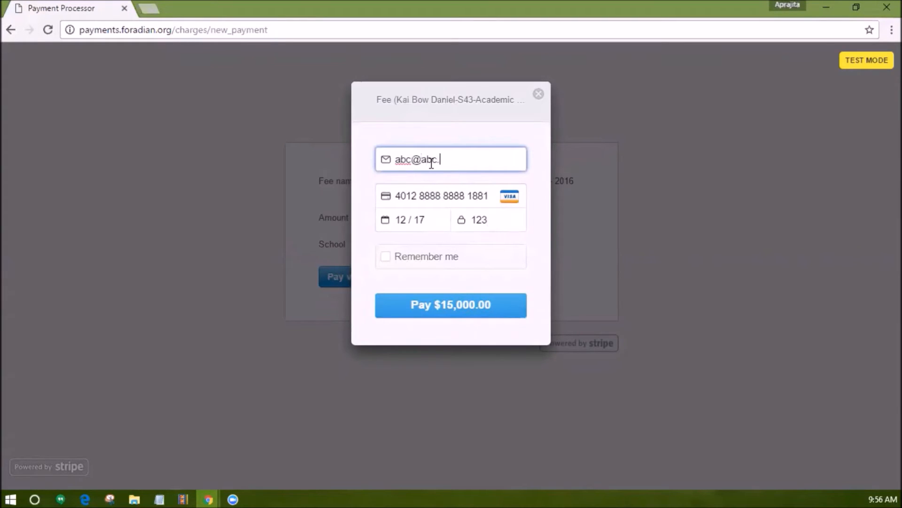
text(com)
click(418, 309)
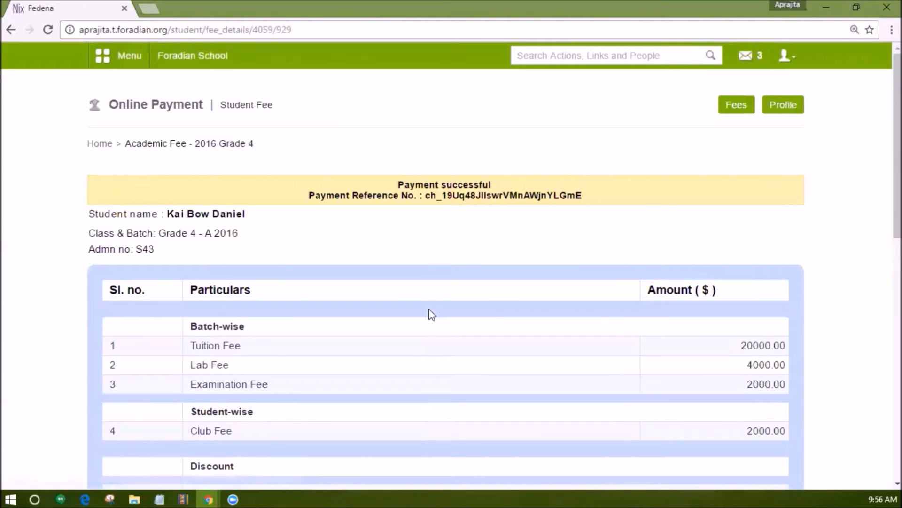
Highlight the payment reference number, open the receipt of the academic fee payment and check its transaction ID and amounts.
drag(422, 197, 588, 196)
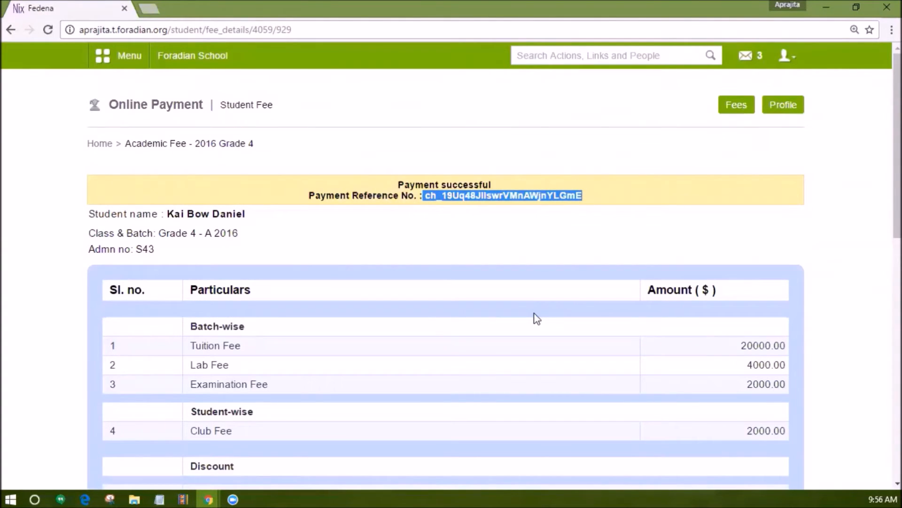
scroll(537, 319, down, 13)
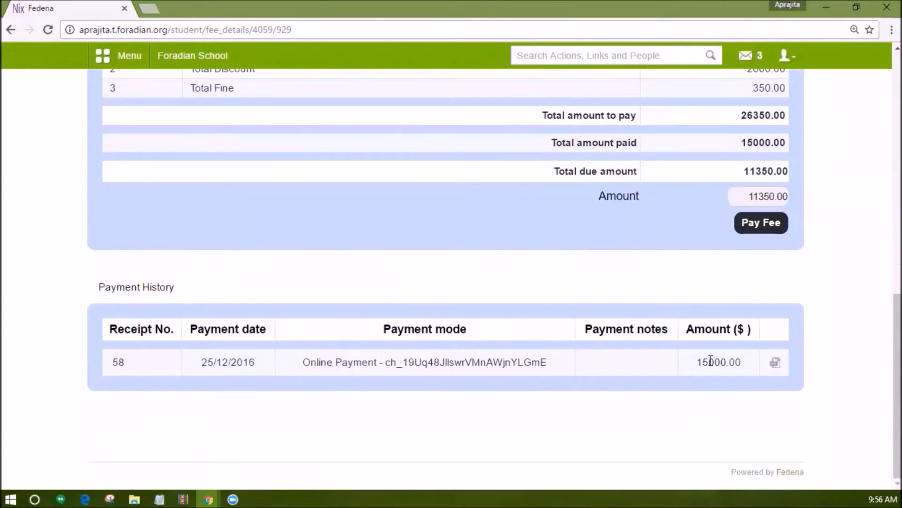
click(775, 362)
scroll(258, 216, down, 3)
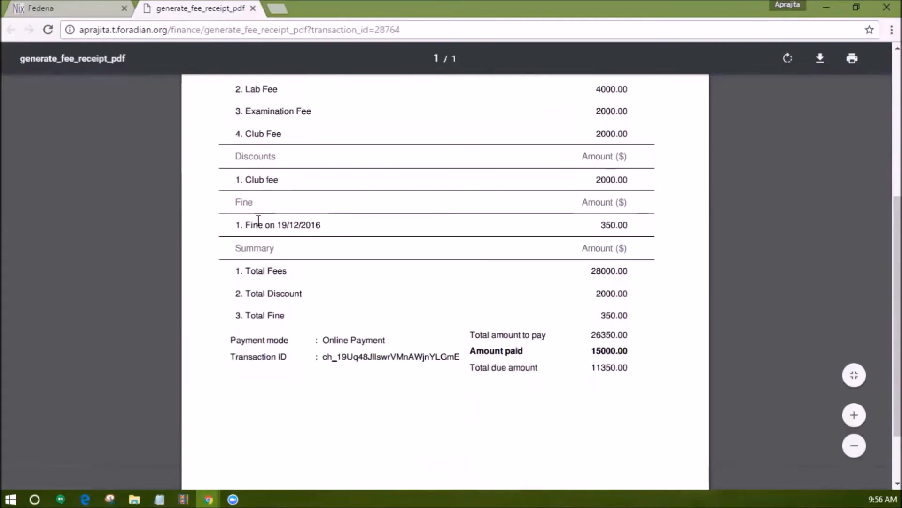
Return to the student's fee status page and open Pay All Fees.
key(ctrl+shift+Tab)
scroll(437, 247, up, 6)
scroll(438, 247, up, 7)
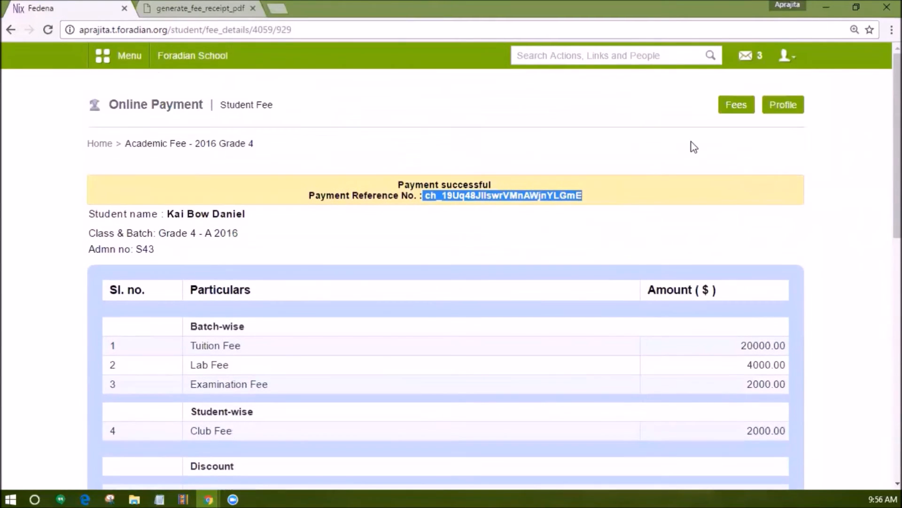
click(735, 106)
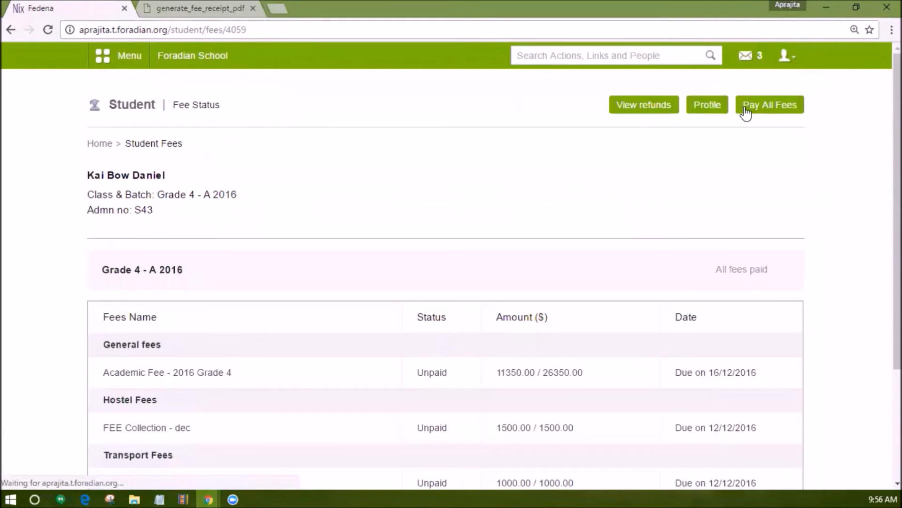
click(771, 111)
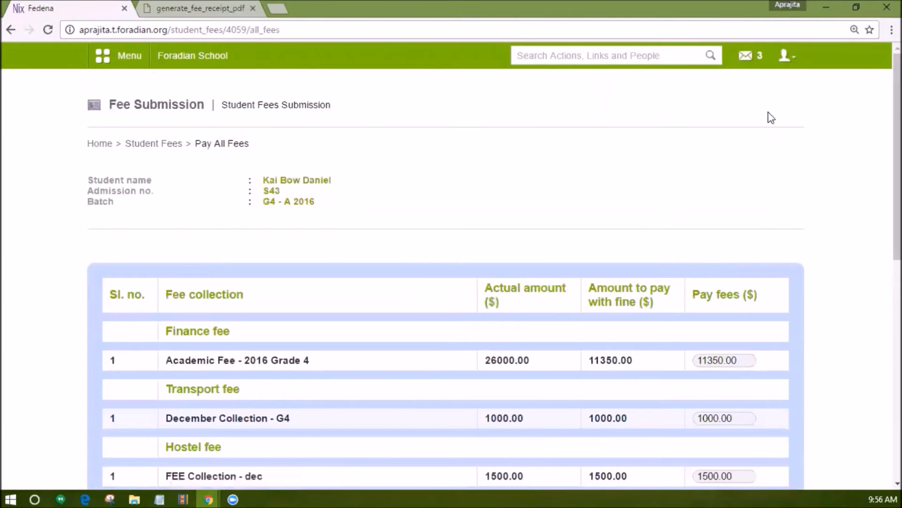
Set the amounts to 500 for the academic fee, 600 for transport and 750 for hostel, and submit the combined payment.
scroll(658, 209, down, 3)
drag(742, 184, 685, 181)
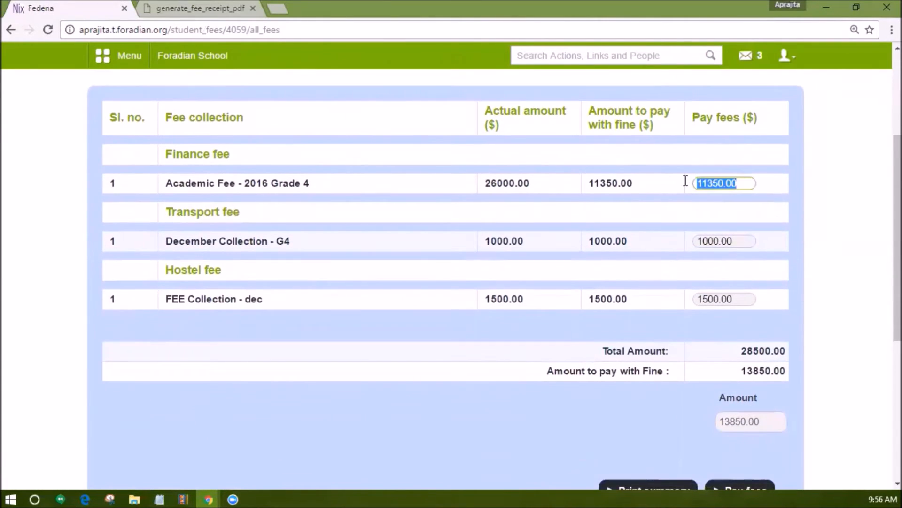
text(500)
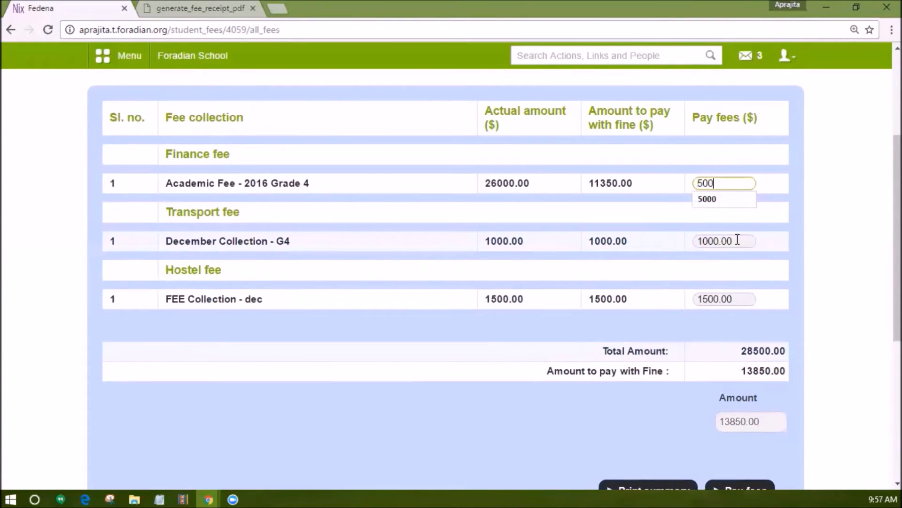
drag(735, 239, 686, 245)
text(600)
drag(752, 299, 650, 302)
text(750)
scroll(681, 310, down, 5)
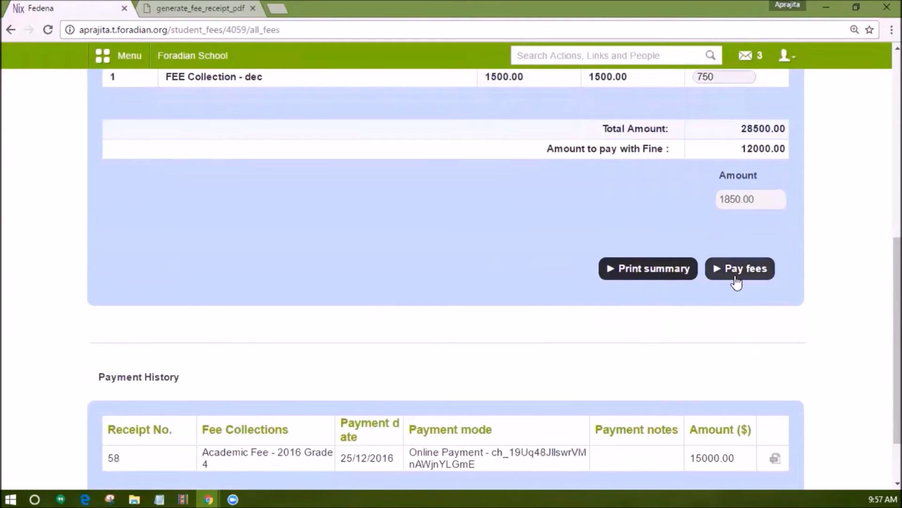
click(736, 281)
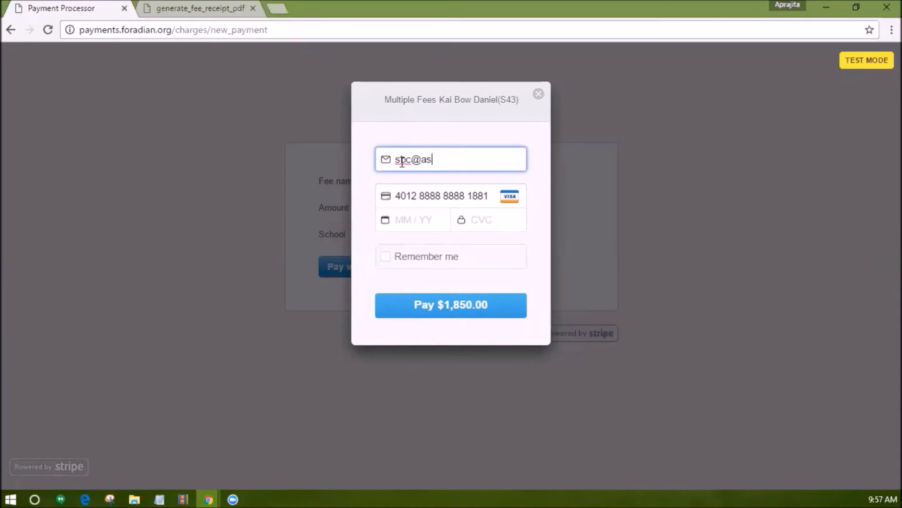
Complete the combined fee payment by card, entering the payer's e-mail, card expiry date and security code.
text(.com)
click(435, 220)
text(1217123)
click(437, 311)
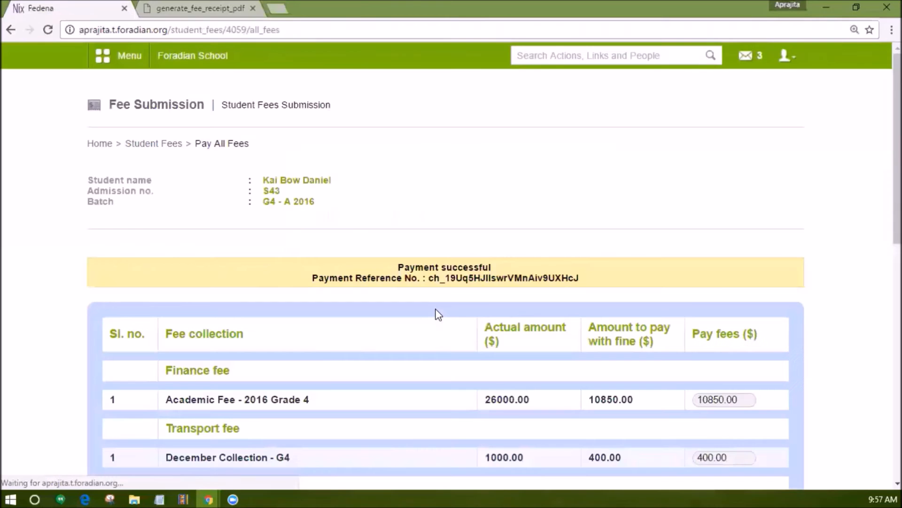
Open the receipt of the combined online payment from the Payment History and review its summary and payment details.
scroll(447, 322, down, 10)
click(775, 346)
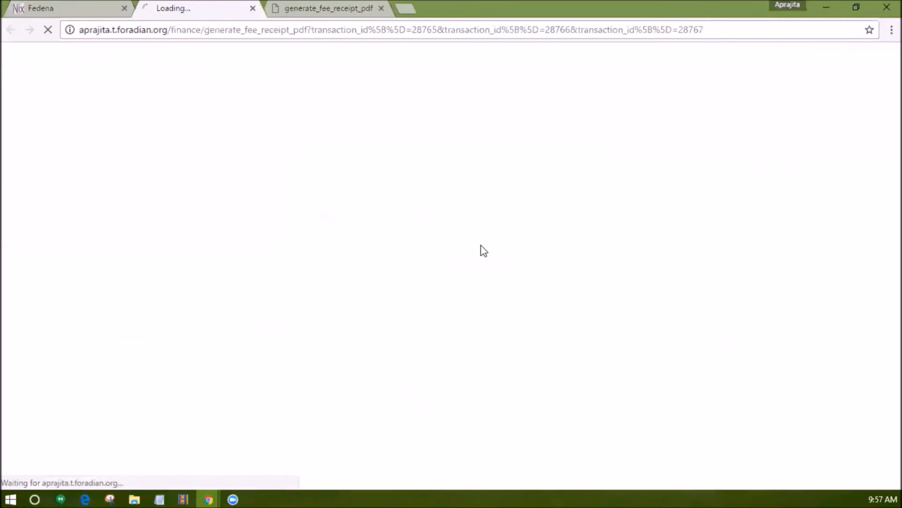
scroll(306, 240, down, 1)
scroll(329, 252, down, 6)
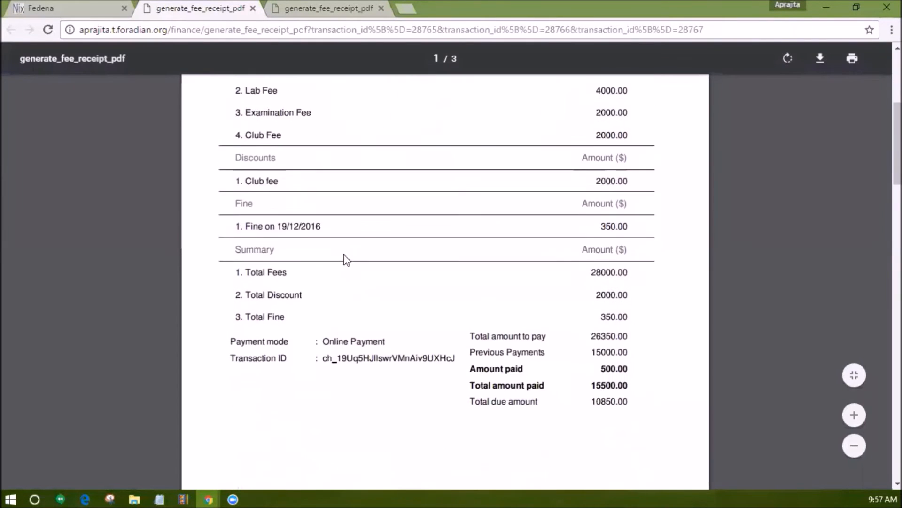
Examine the amounts, payment mode and transaction details on each page of the combined payment receipt.
drag(322, 249, 460, 245)
click(386, 325)
scroll(387, 326, down, 6)
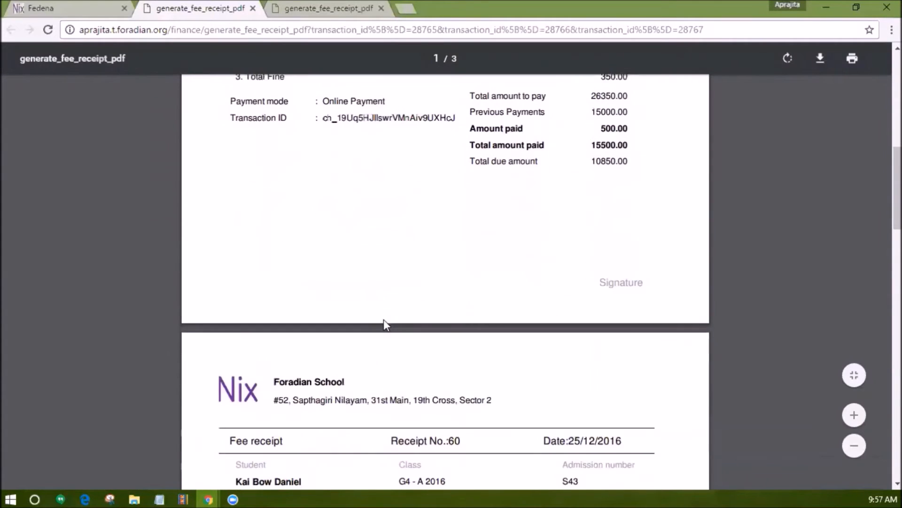
scroll(388, 325, down, 7)
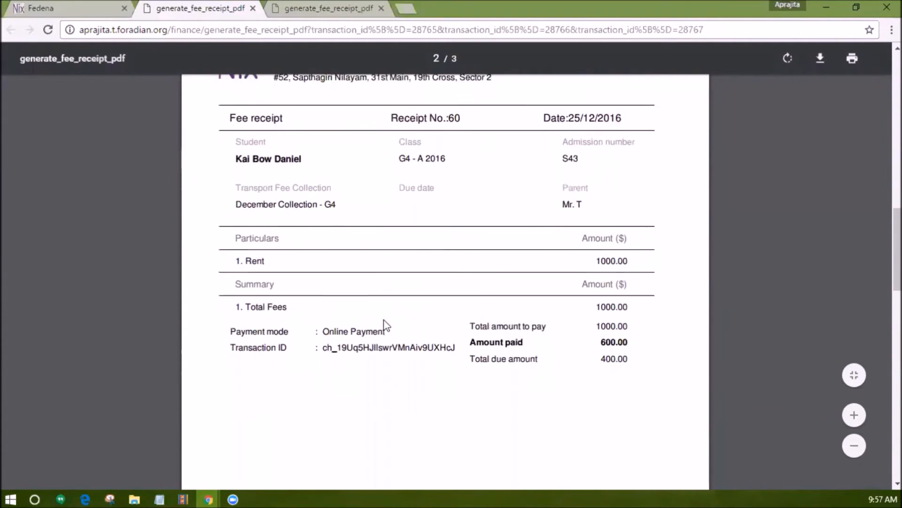
scroll(394, 326, down, 8)
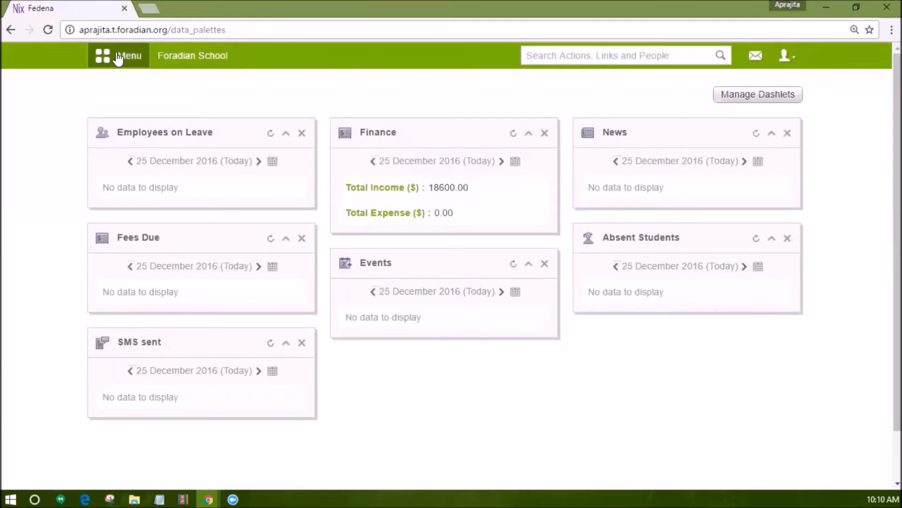
Go to the Finance Reports as administrator and open the Fee Receipts report.
click(117, 55)
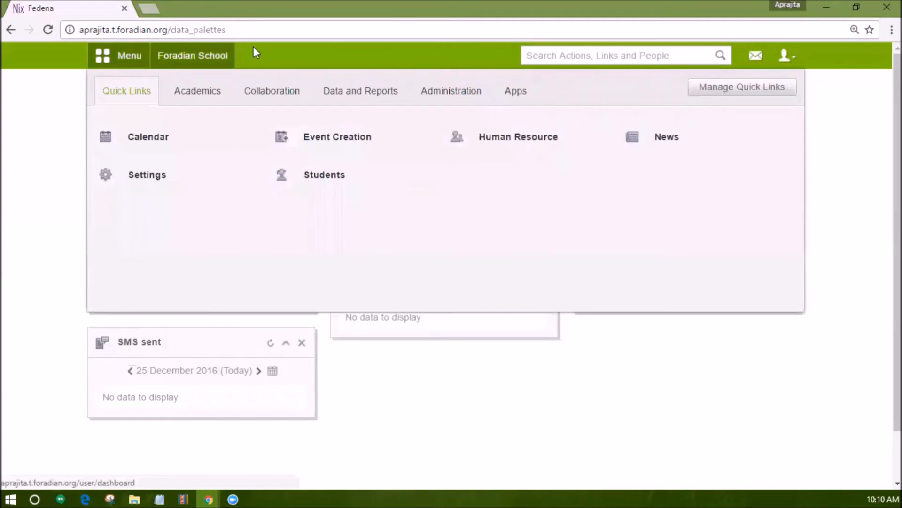
click(469, 89)
click(141, 140)
scroll(416, 254, down, 2)
click(463, 284)
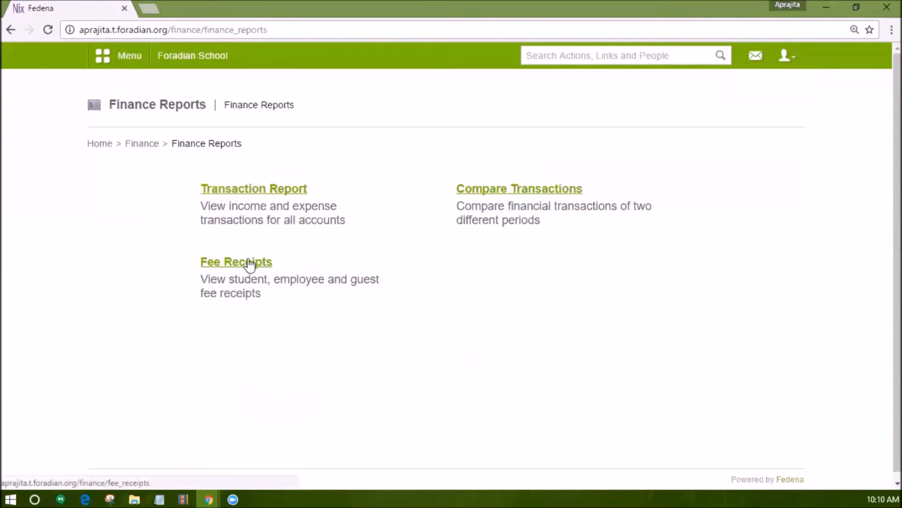
click(242, 264)
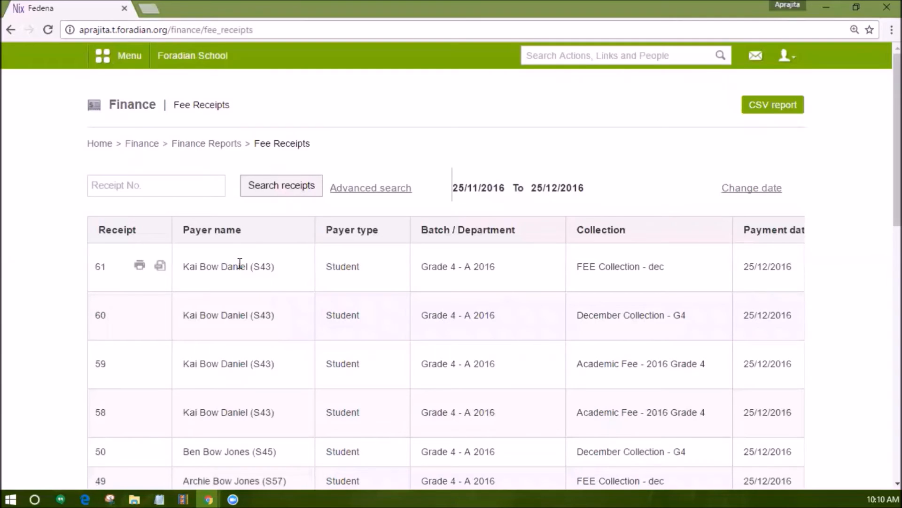
Preview the printout of the most recent fee receipt, cancel printing, and open the same receipt as a PDF.
scroll(239, 263, down, 2)
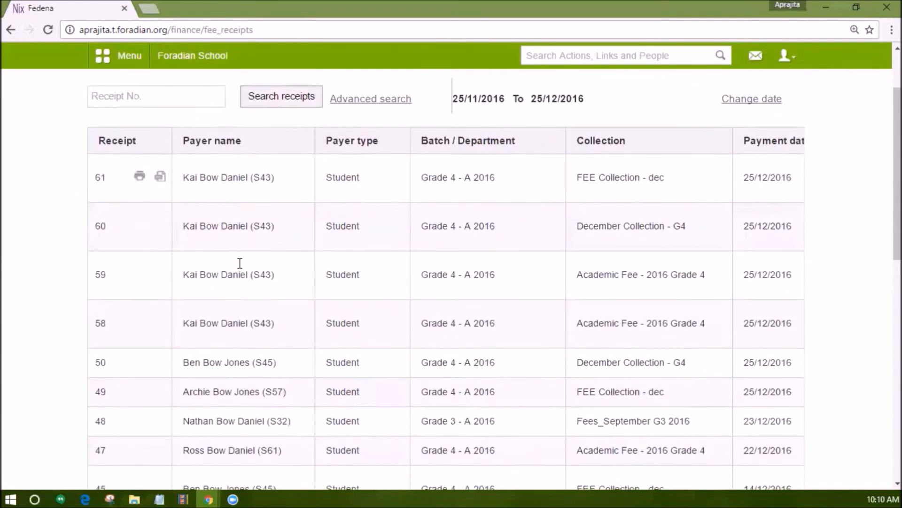
click(139, 155)
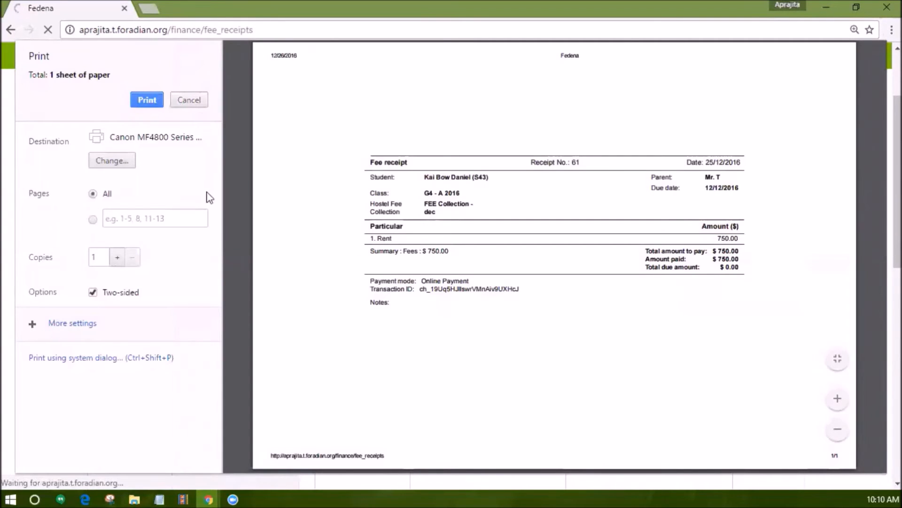
click(177, 105)
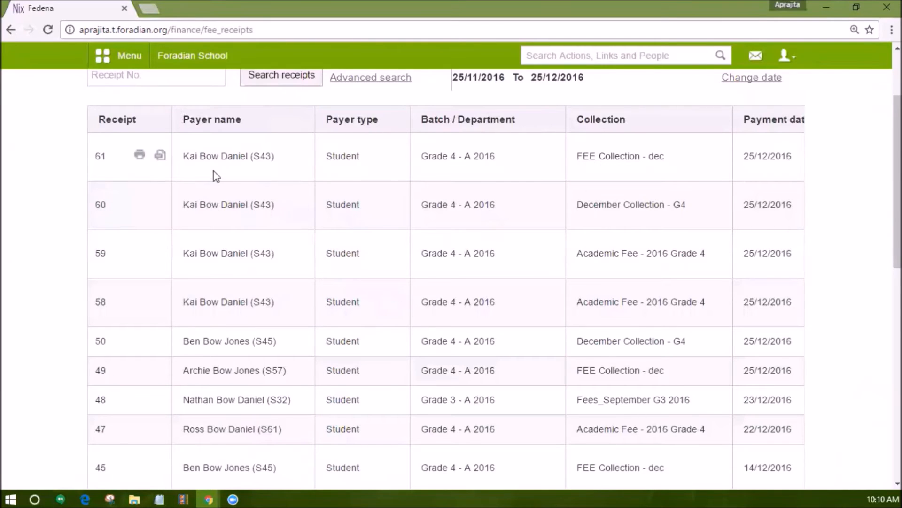
click(160, 154)
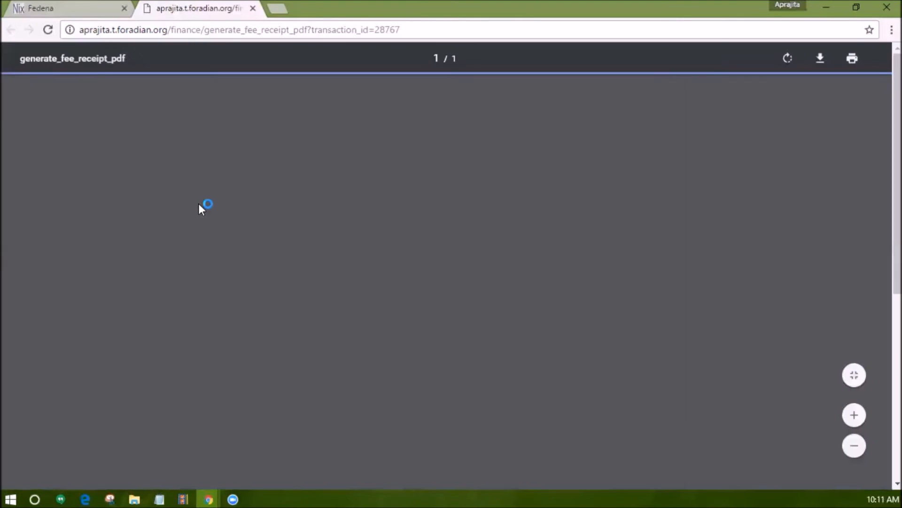
scroll(200, 210, down, 4)
scroll(201, 209, up, 3)
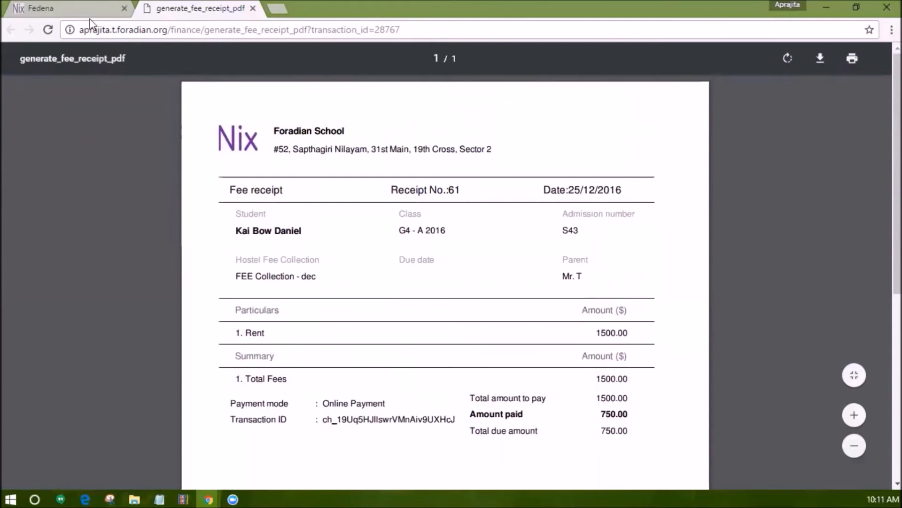
Return to the Fee Receipts list, look through it and export it as a CSV report.
click(89, 15)
scroll(298, 219, down, 1)
scroll(298, 219, down, 11)
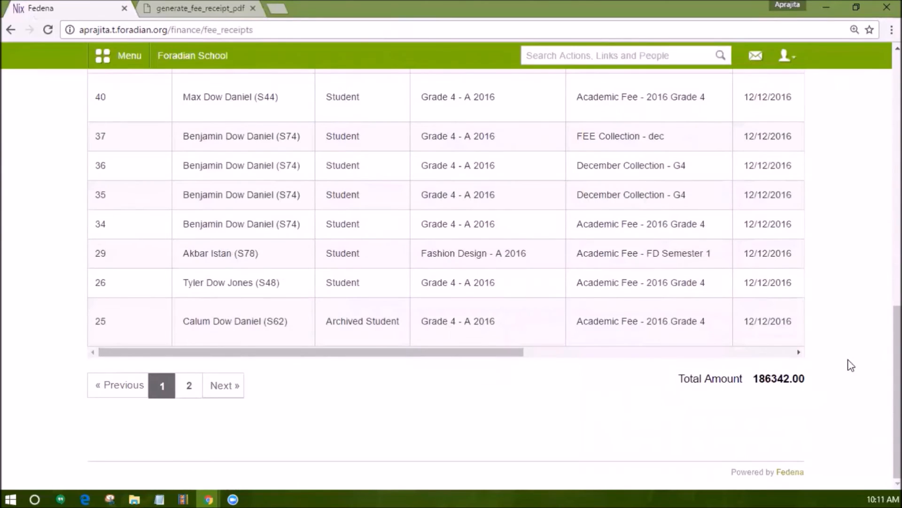
scroll(883, 376, up, 12)
click(773, 107)
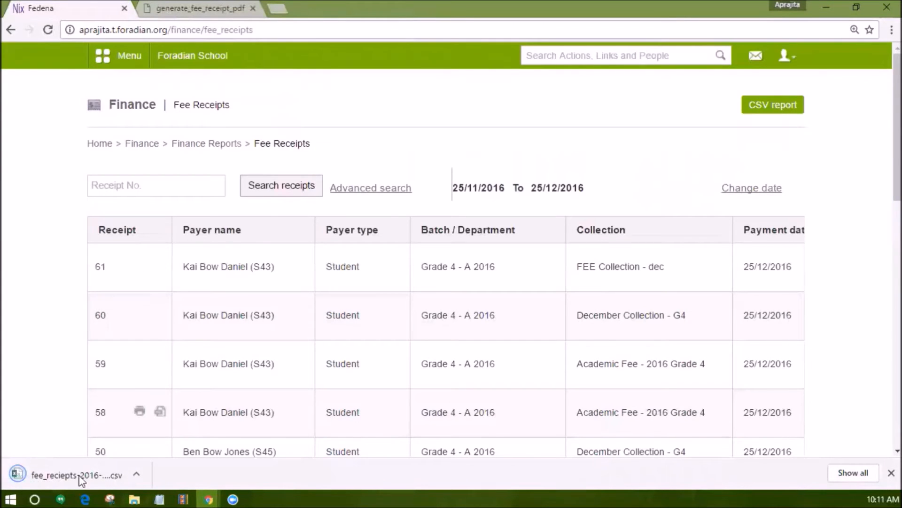
Open the downloaded fee receipts CSV in Excel and widen the payment date column while reviewing the rows.
click(39, 478)
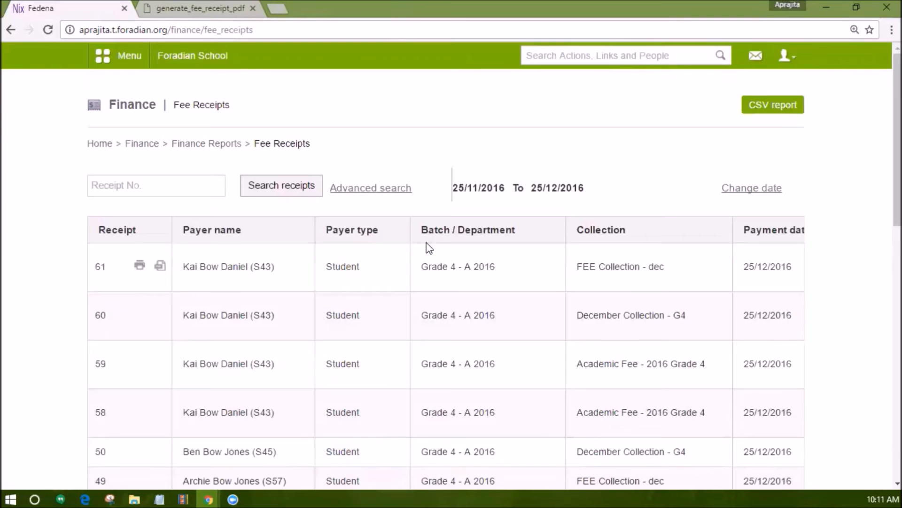
scroll(429, 248, down, 3)
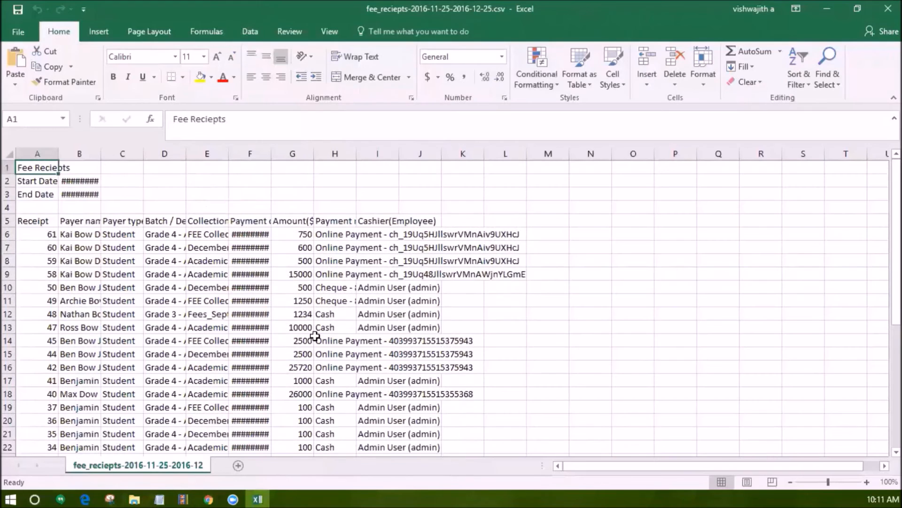
scroll(315, 335, up, 1)
drag(271, 153, 320, 154)
scroll(376, 195, down, 2)
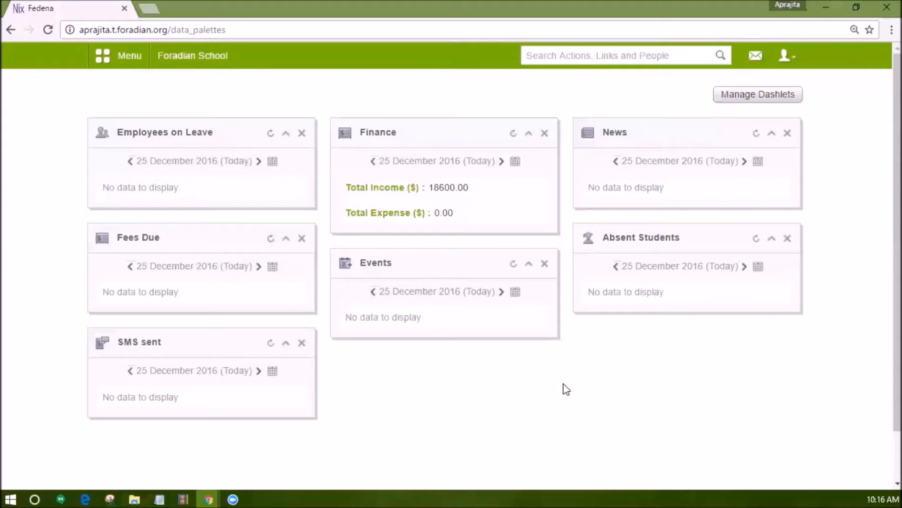
Open the Student Admission form from the Academics section.
click(140, 66)
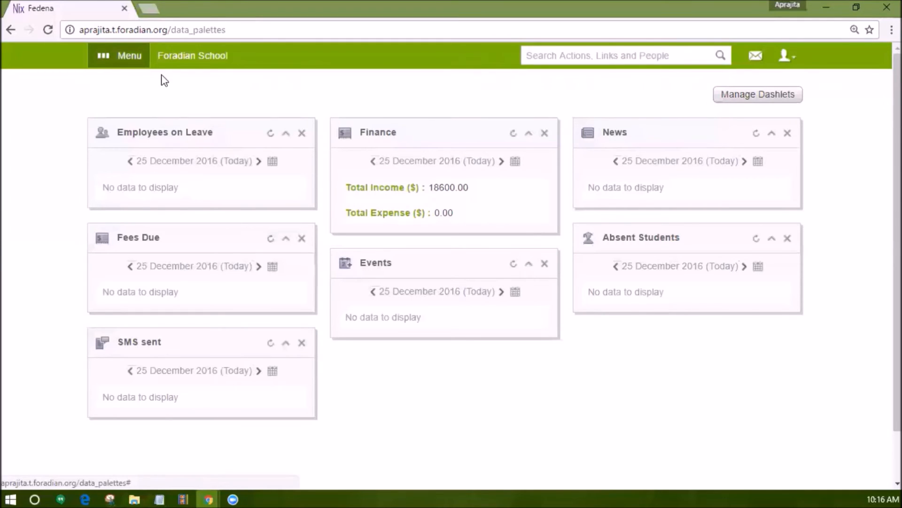
click(207, 92)
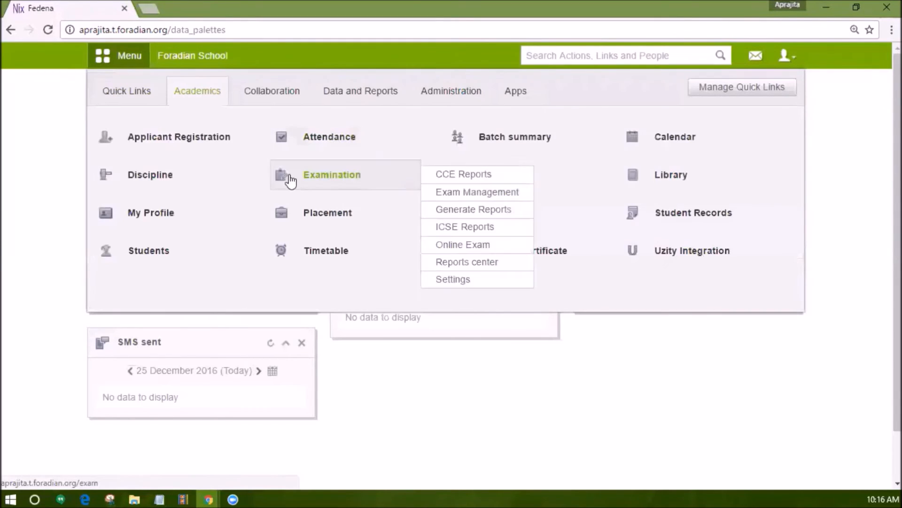
click(263, 244)
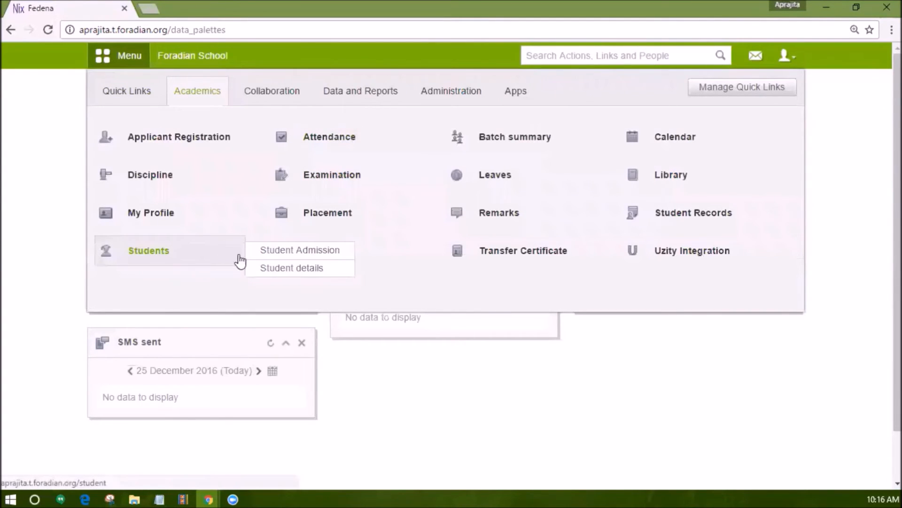
click(258, 257)
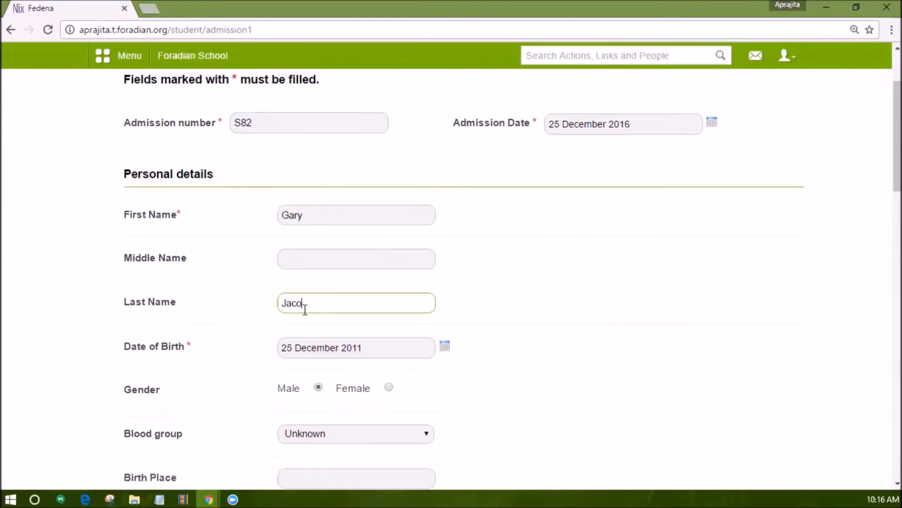
Complete the student's name, assign class Grade 2 and batch Grade 2 - A 2016, and save the admission details.
text(b)
scroll(267, 312, down, 8)
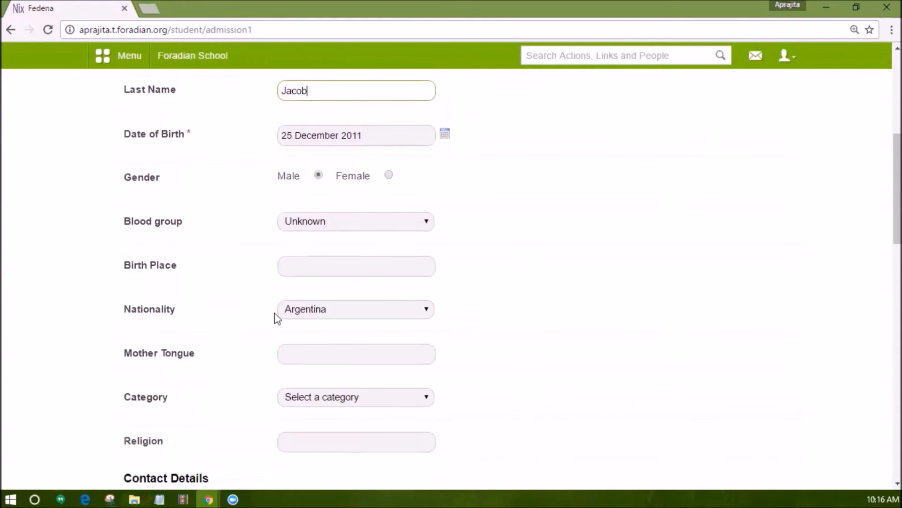
scroll(315, 254, down, 10)
click(325, 295)
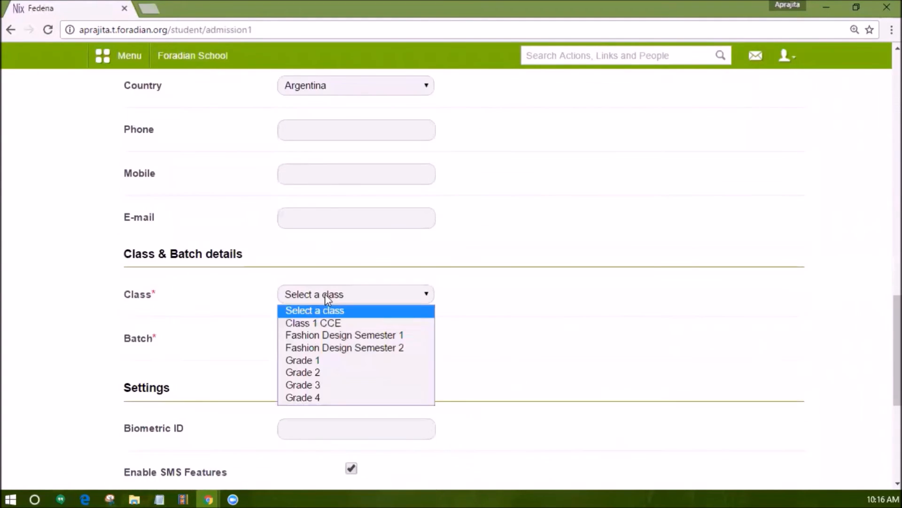
click(306, 371)
click(316, 338)
click(310, 368)
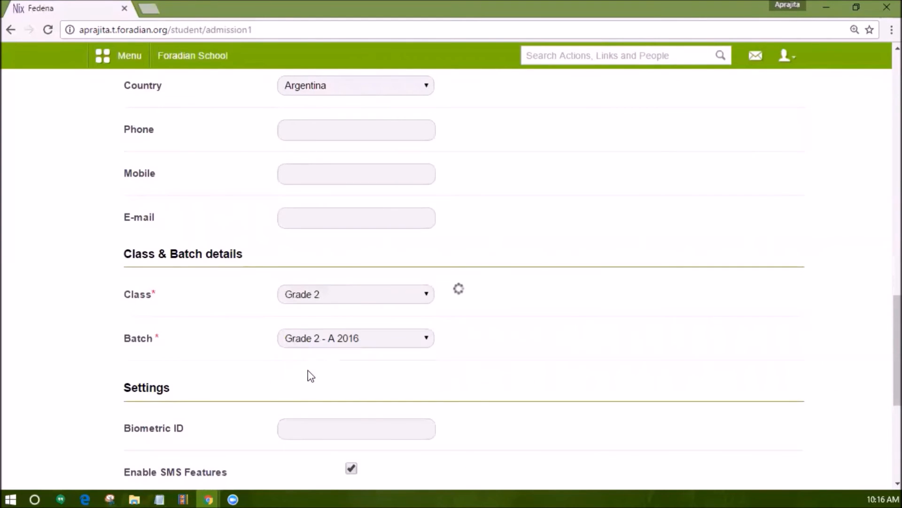
scroll(311, 375, down, 6)
click(313, 385)
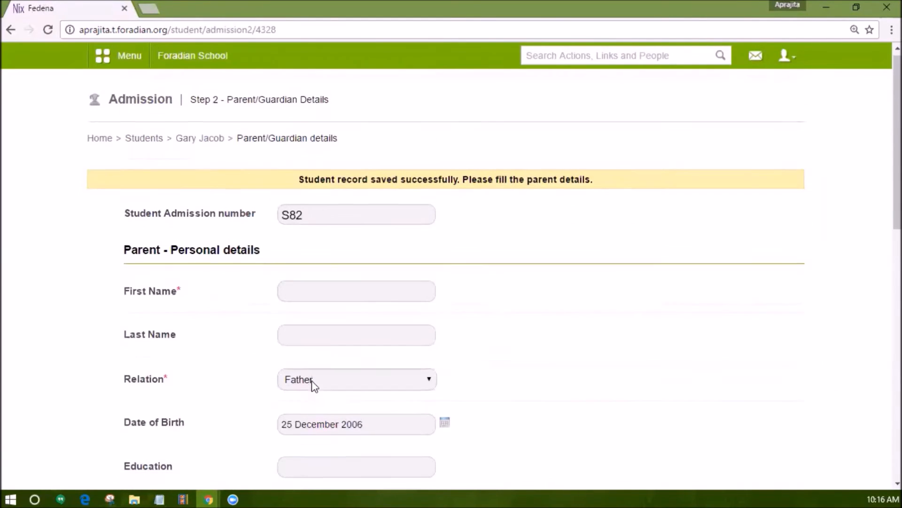
Set the guardian's relation to Father, enter the guardian's first name and save the parent details.
scroll(310, 358, down, 2)
click(307, 275)
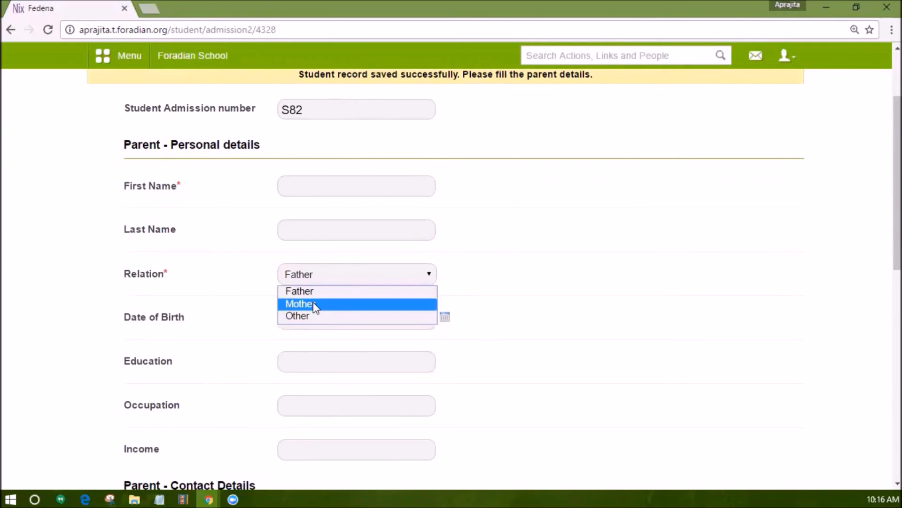
click(313, 295)
click(324, 187)
scroll(282, 316, down, 5)
scroll(282, 316, down, 5)
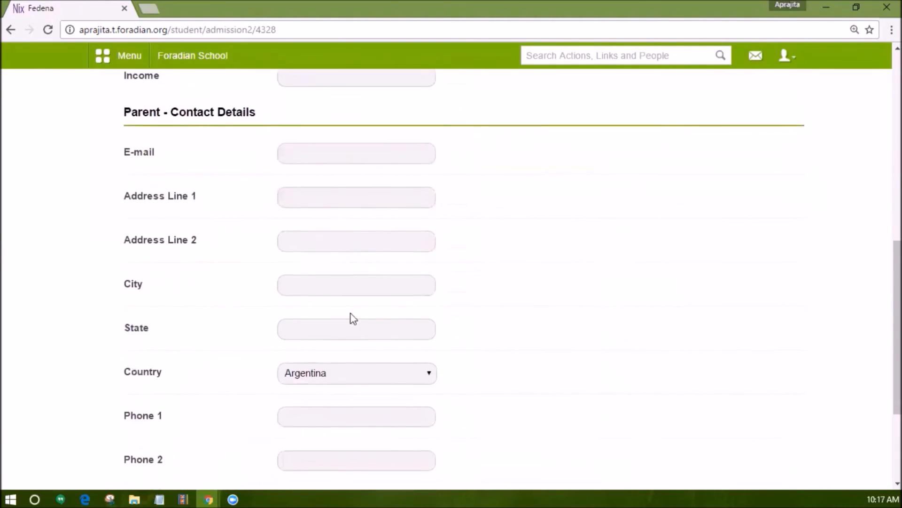
scroll(353, 319, up, 2)
scroll(353, 319, down, 4)
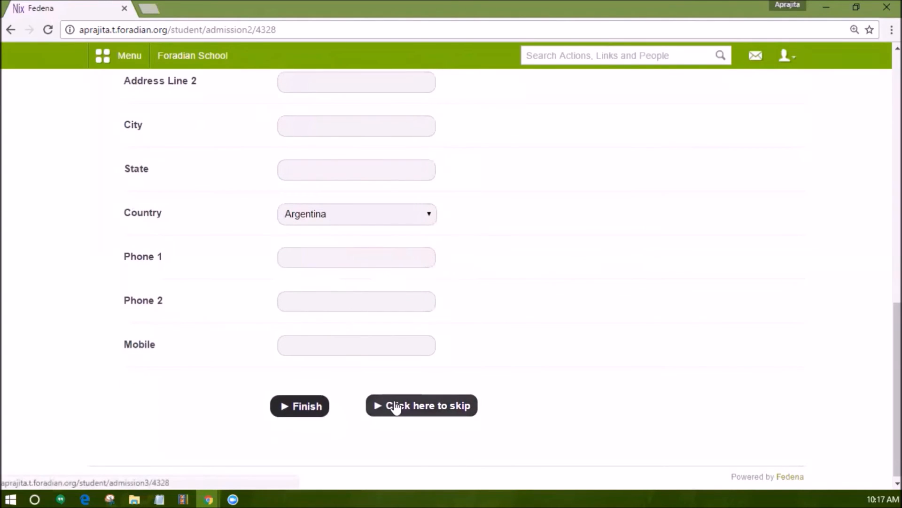
click(299, 407)
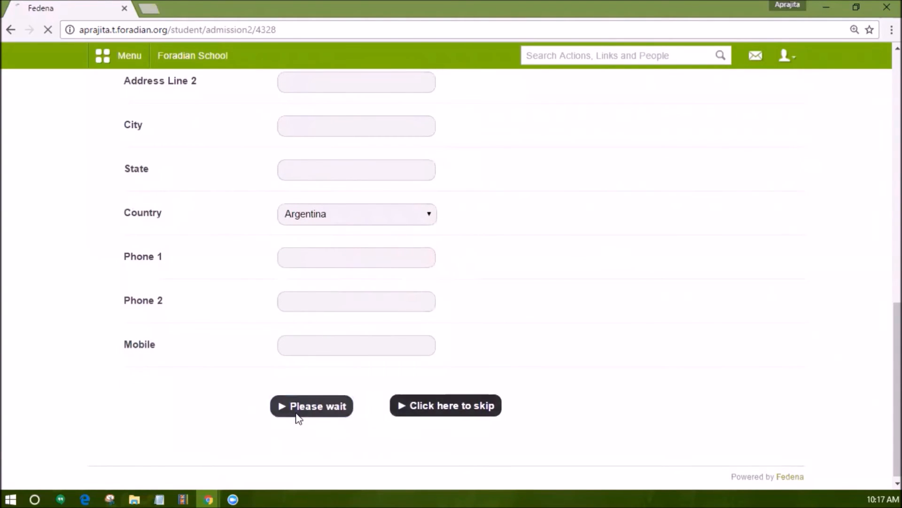
Add another guardian with the relation Other specified as Brother, enter the first name and save.
click(366, 259)
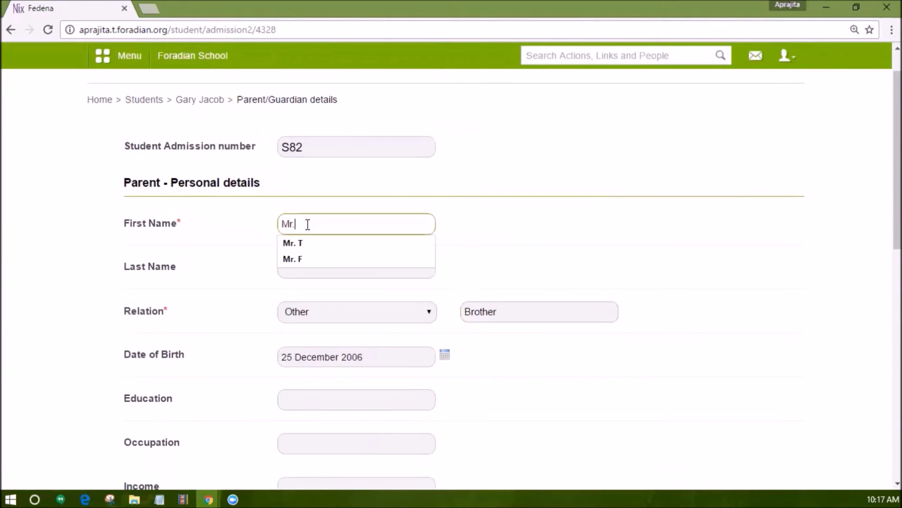
text(K)
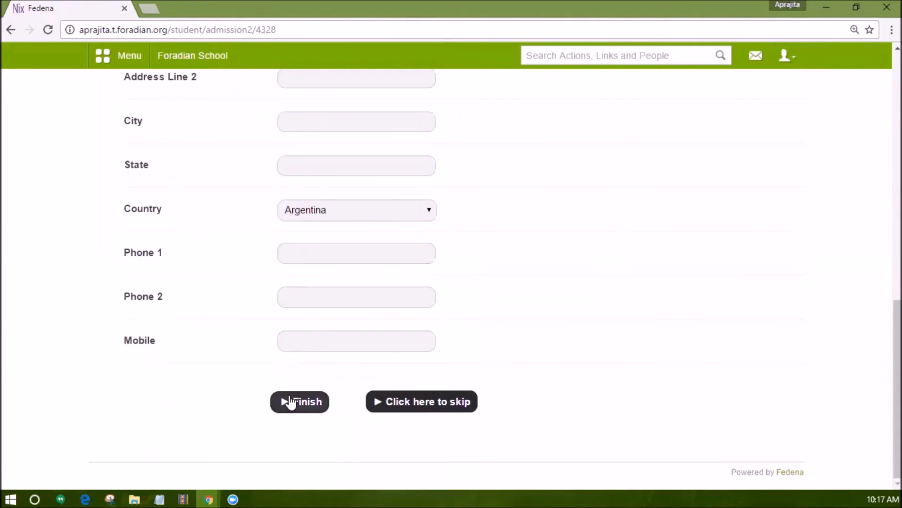
click(292, 400)
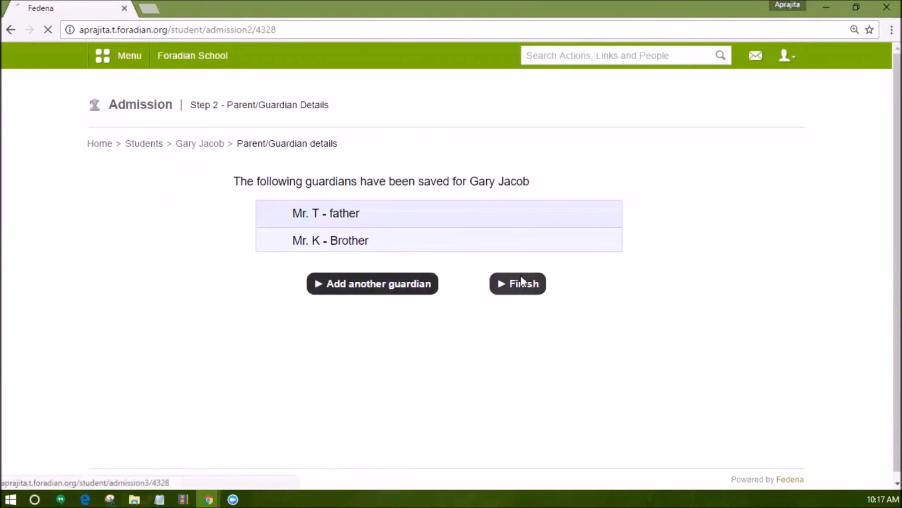
Save the brother as the student's emergency contact and assign the Academic Fee - 2016 G2 collection to the student.
click(520, 282)
click(422, 281)
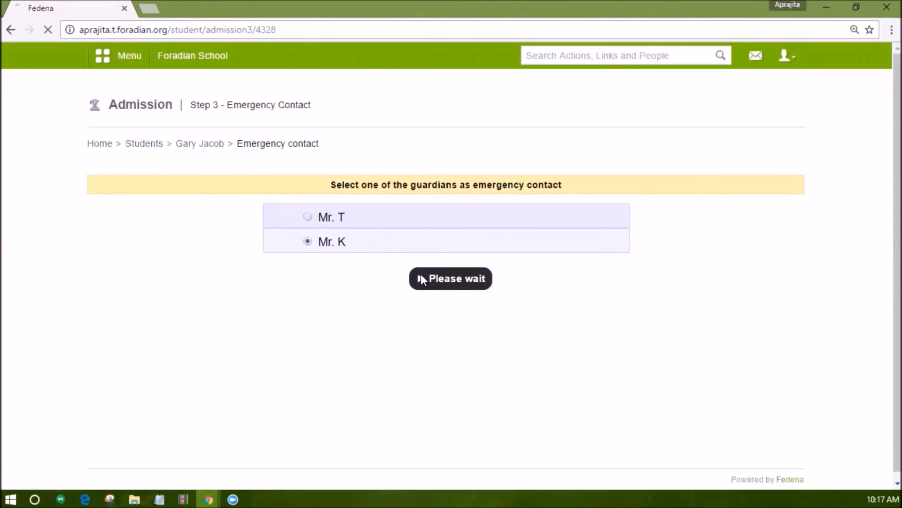
click(124, 343)
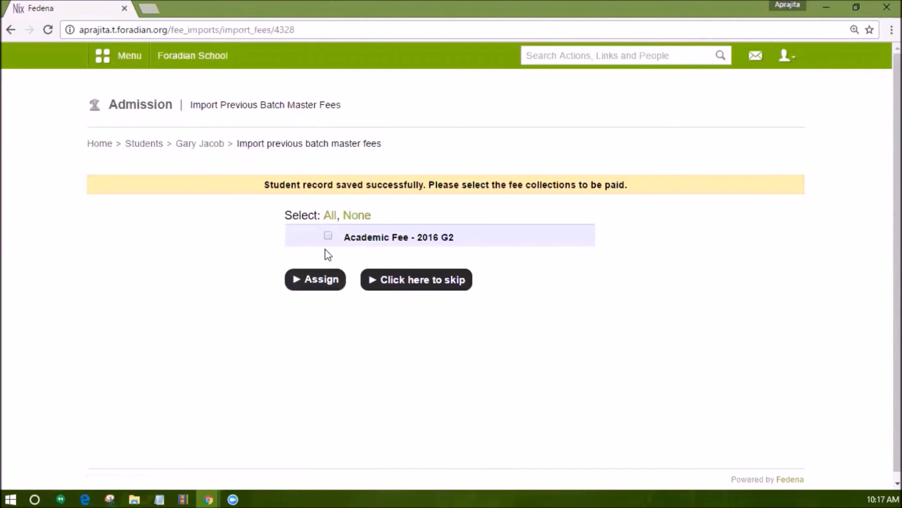
click(328, 235)
click(329, 282)
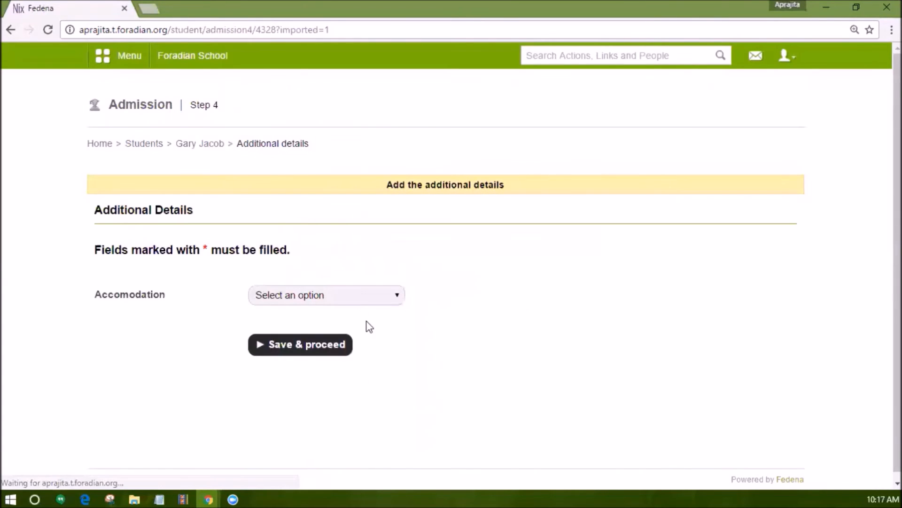
Choose an accommodation option, save the additional details and review the new student's profile.
click(293, 287)
click(295, 305)
click(300, 339)
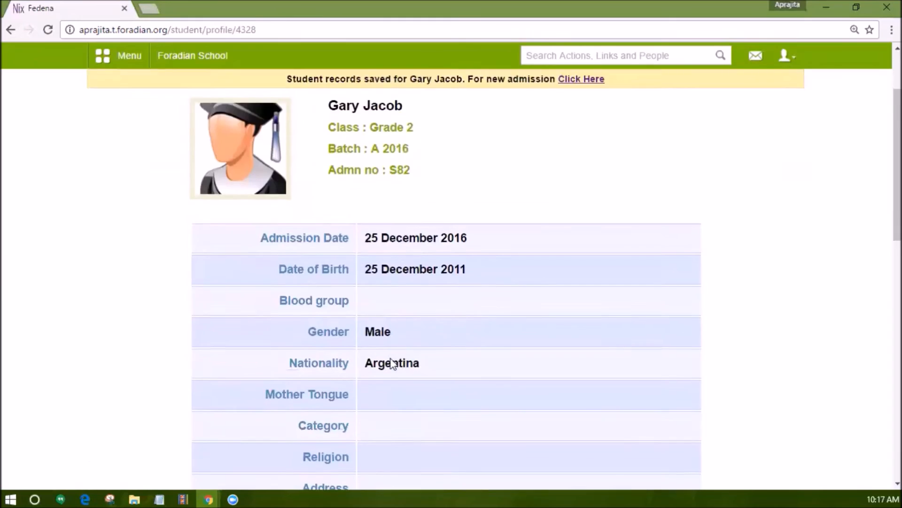
scroll(393, 361, down, 10)
scroll(393, 361, down, 5)
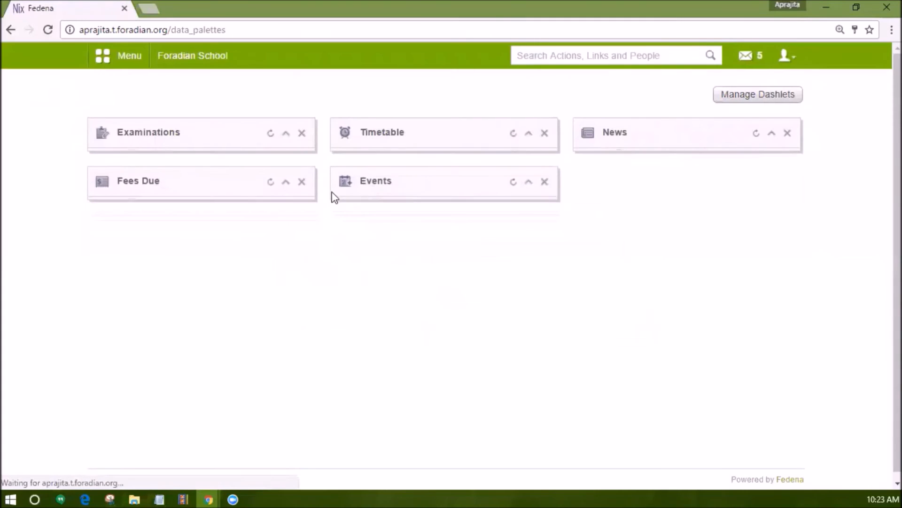
Open the logged-in student's profile and show the student's remarks.
click(109, 67)
click(198, 91)
click(510, 177)
click(778, 111)
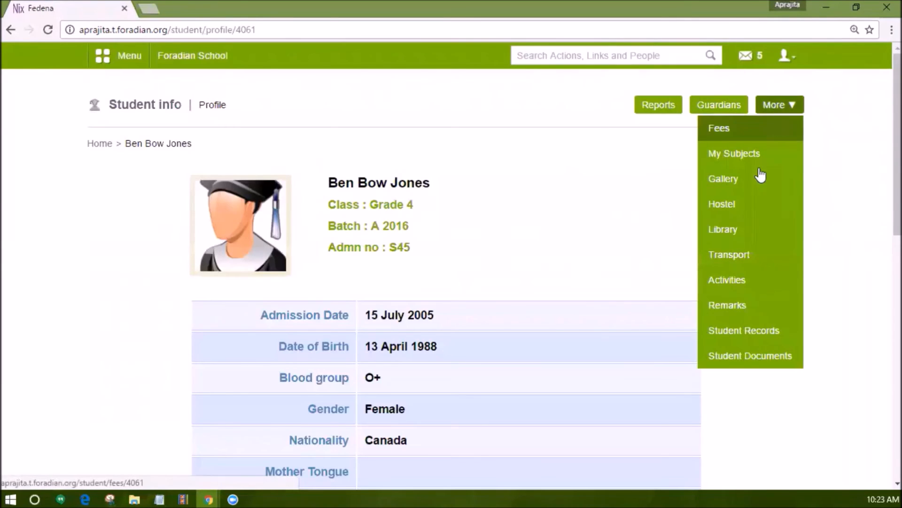
click(733, 303)
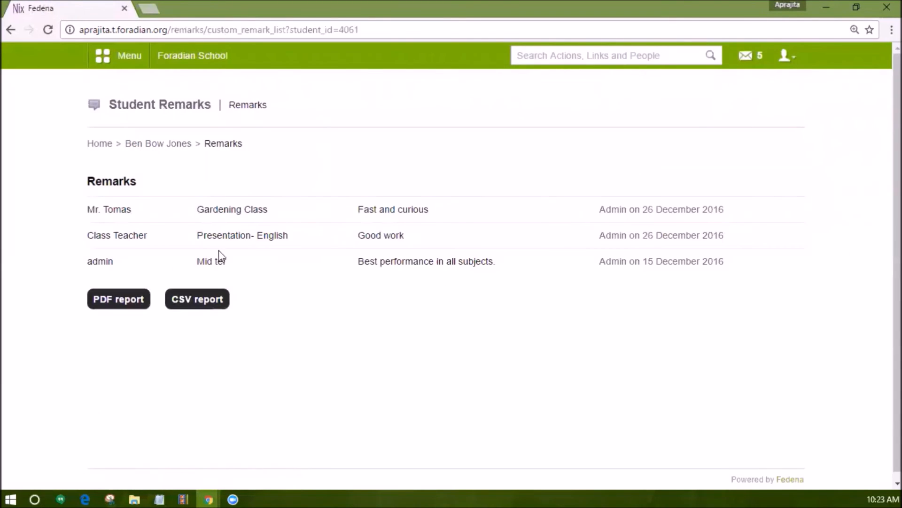
Generate the student's remarks as PDF and CSV reports, and widen the CSV's Last updated column.
click(209, 290)
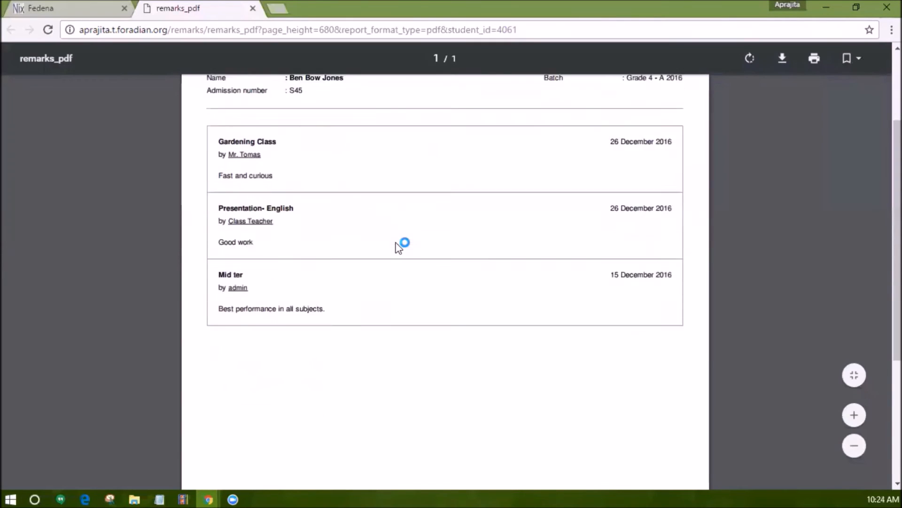
click(30, 6)
click(194, 304)
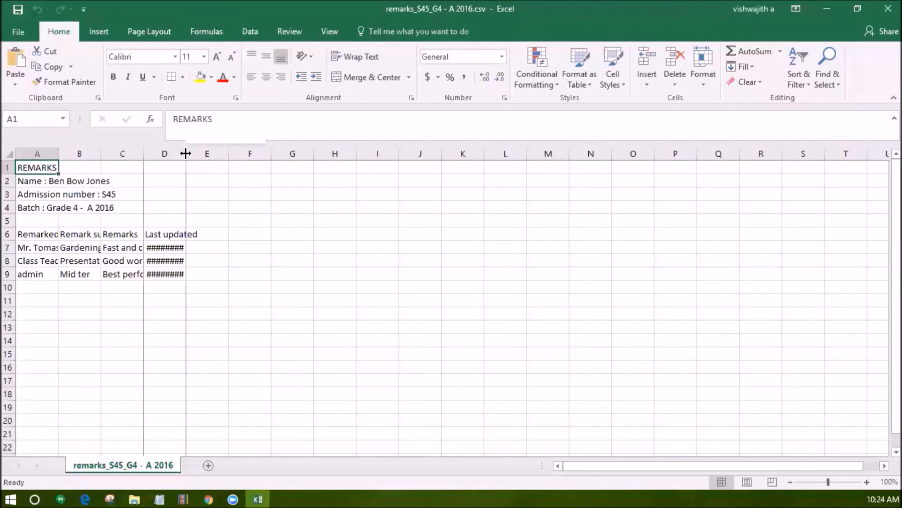
drag(186, 153, 215, 155)
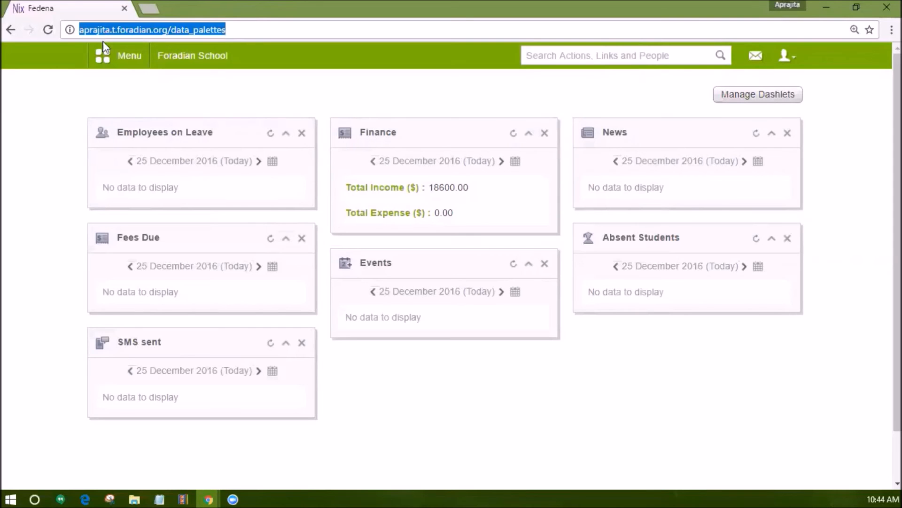
Open the Timetable Tracker from the Academics section's Timetable module.
click(103, 59)
click(196, 94)
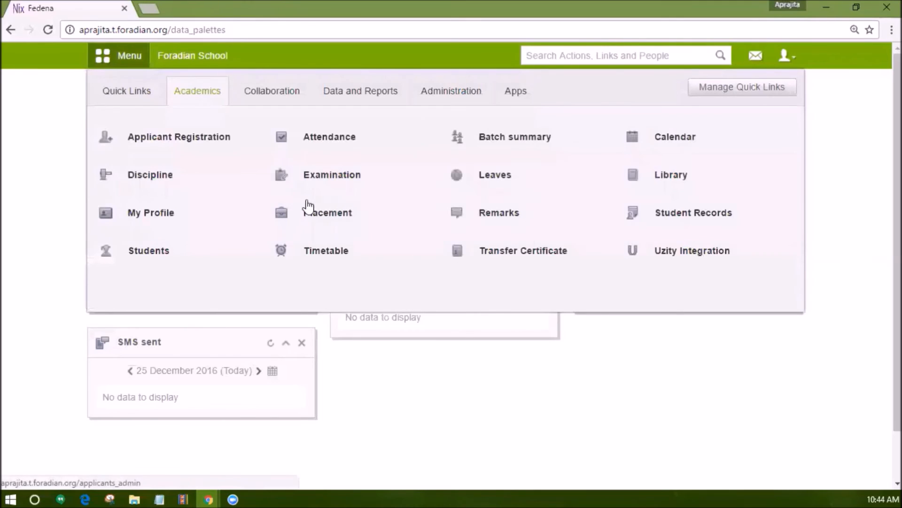
click(333, 261)
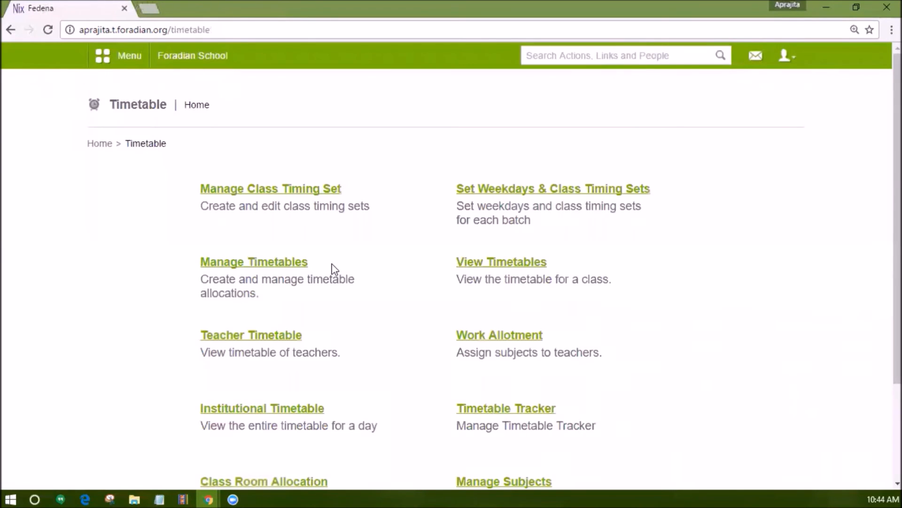
scroll(505, 382, down, 2)
click(510, 349)
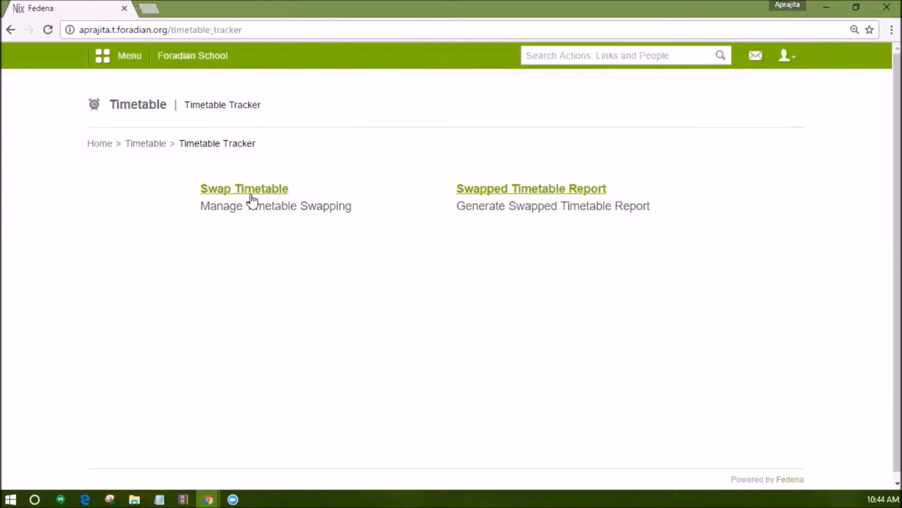
Load the C1 - A timetable for 26 December 2016 for swapping and cancel the 01:02 AM-02:02 AM Maths class.
click(252, 192)
click(242, 192)
click(254, 217)
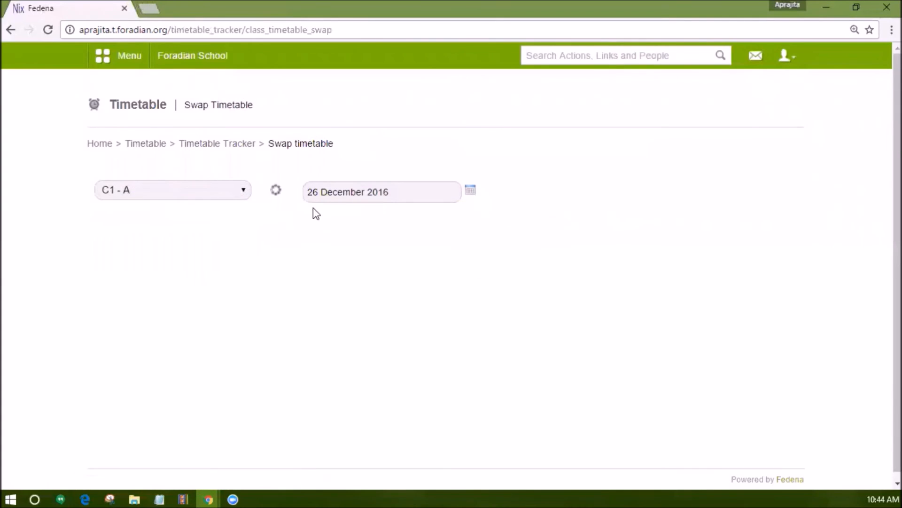
scroll(615, 286, down, 2)
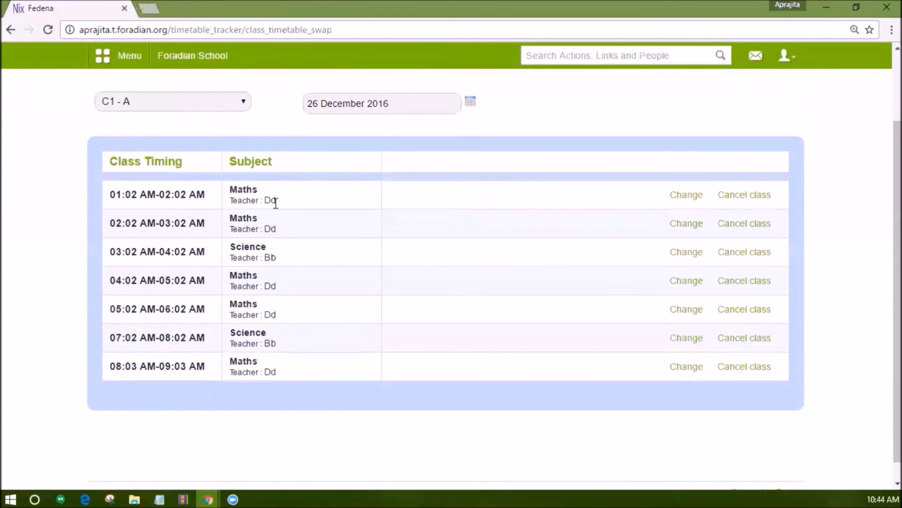
click(731, 193)
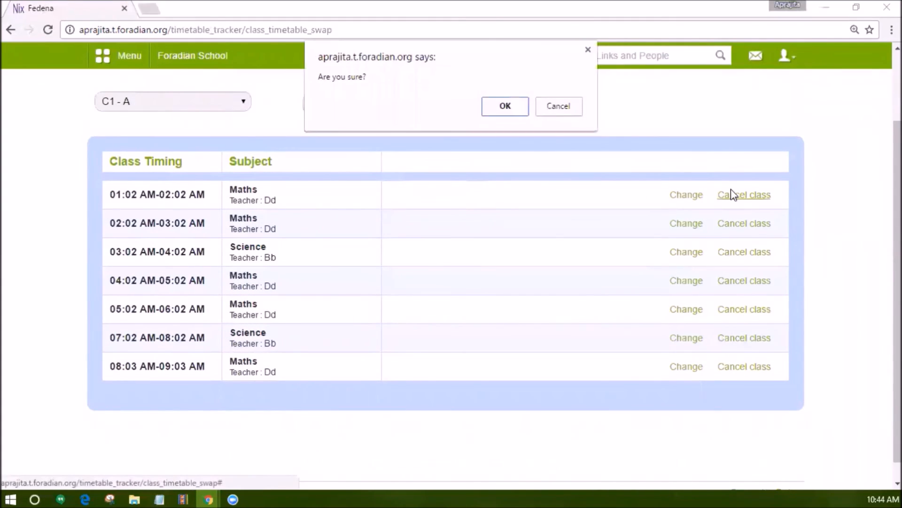
click(490, 108)
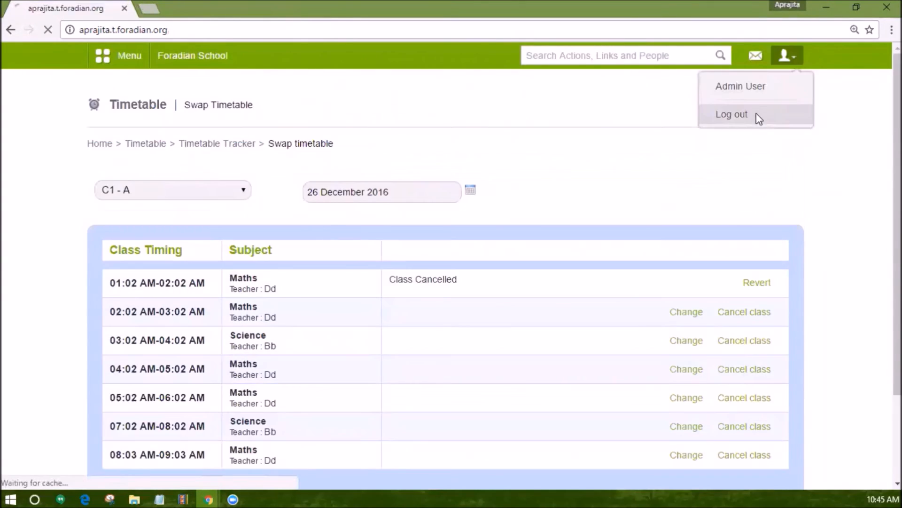
Log in as a C1 - A student with the student's username and account password.
click(704, 118)
text(S80)
key(Tab)
text(S80123)
key(Return)
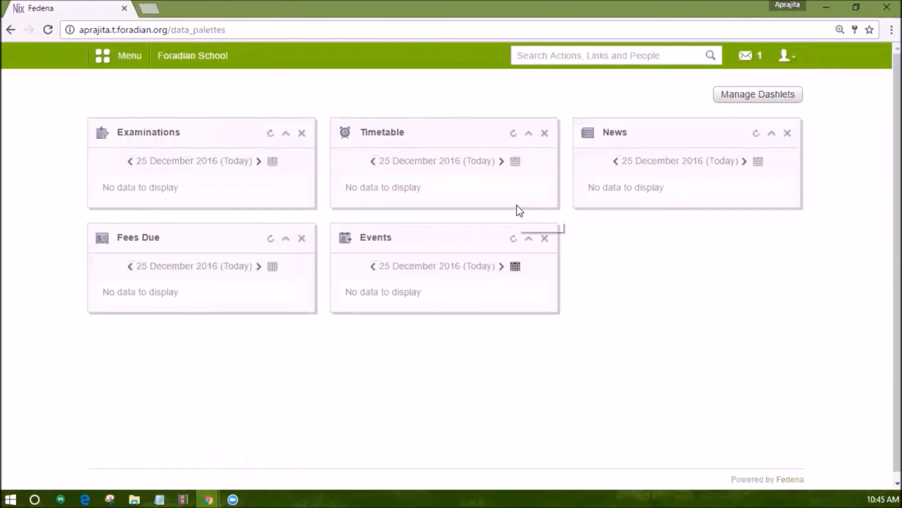
Open the student's timetable for 26 December 2016 and examine the status of the first Maths class.
click(124, 60)
click(195, 97)
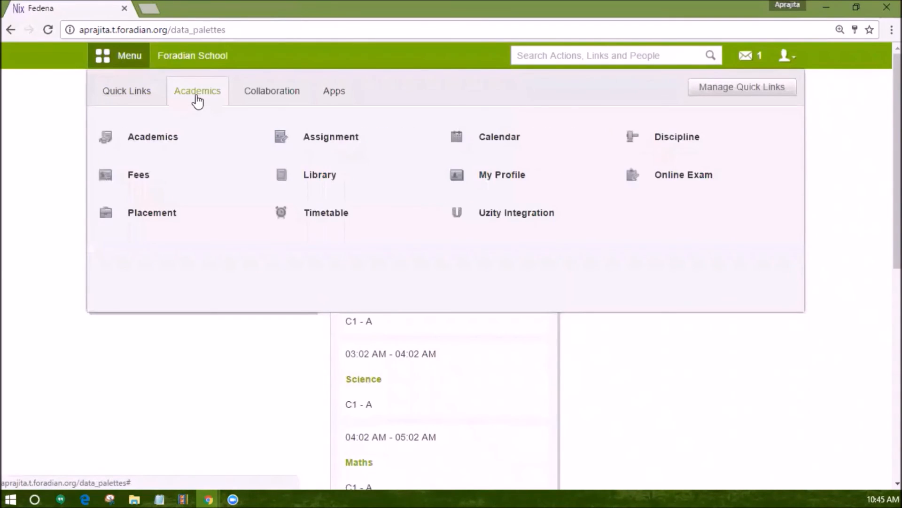
click(327, 220)
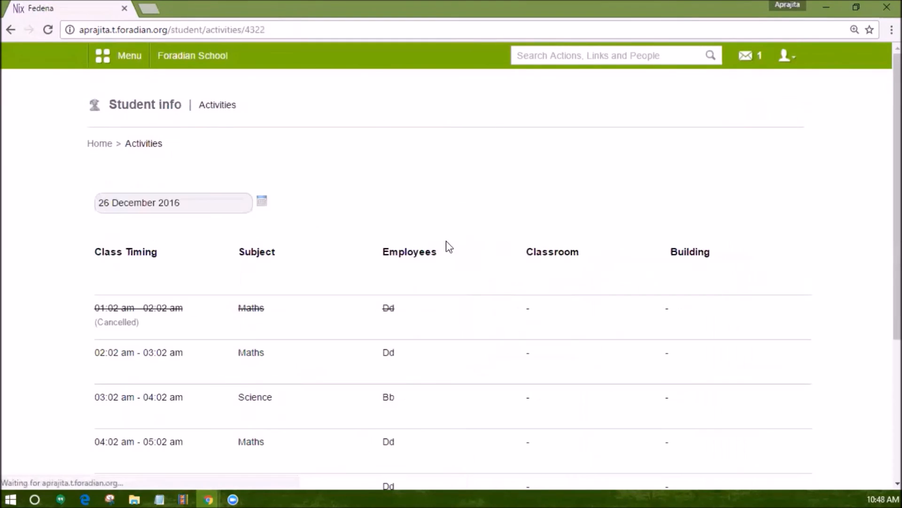
scroll(144, 233, down, 2)
drag(84, 225, 437, 223)
click(441, 231)
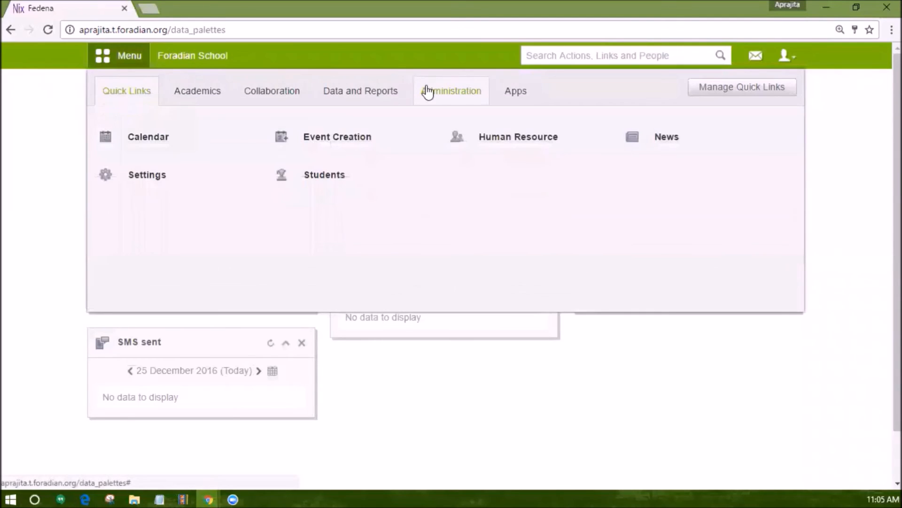
Open the payslip settings in Human Resource's Payroll and Payslip Management, at the Footnote options.
click(427, 91)
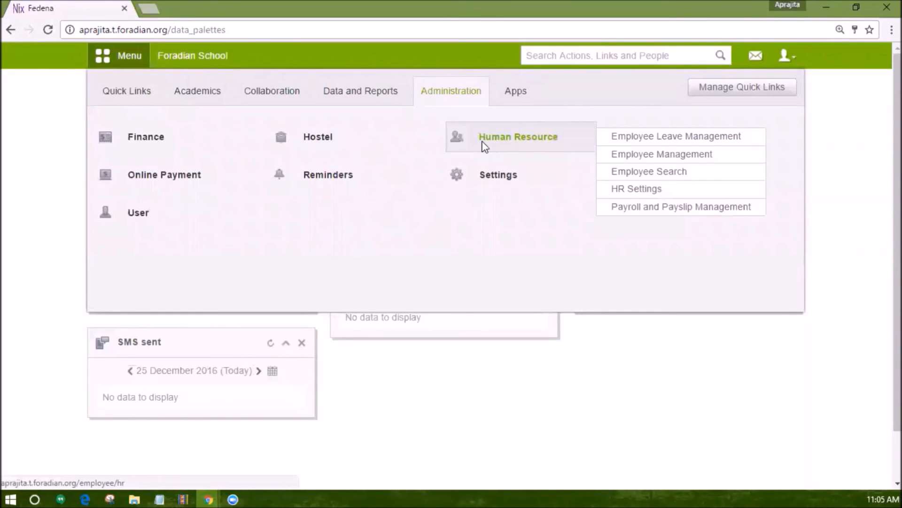
click(484, 146)
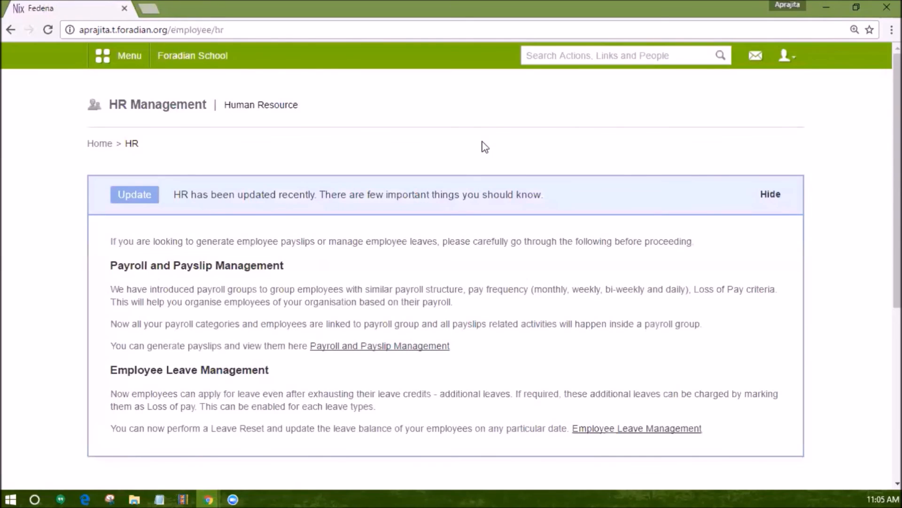
click(415, 212)
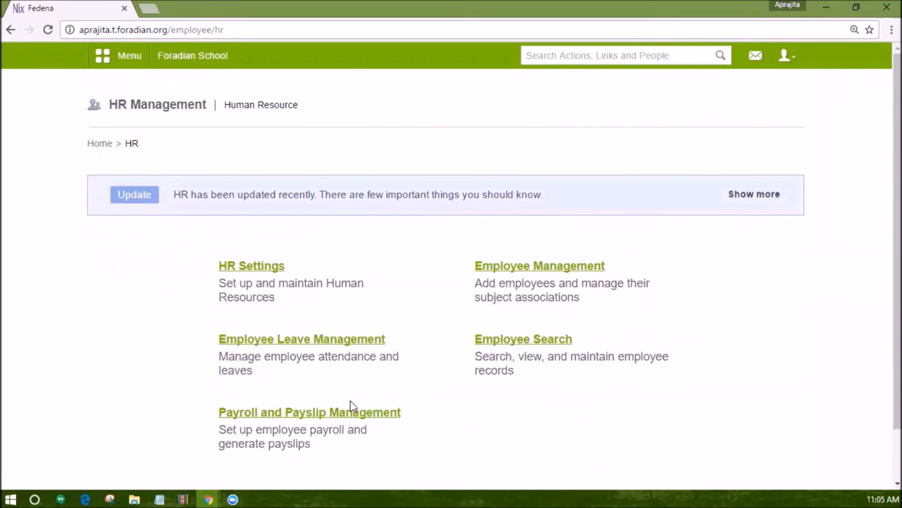
click(352, 413)
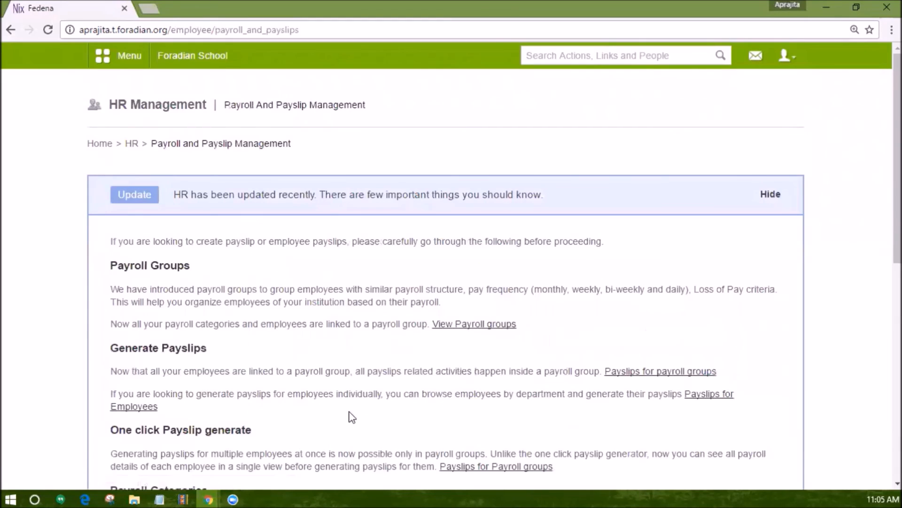
scroll(373, 308, down, 2)
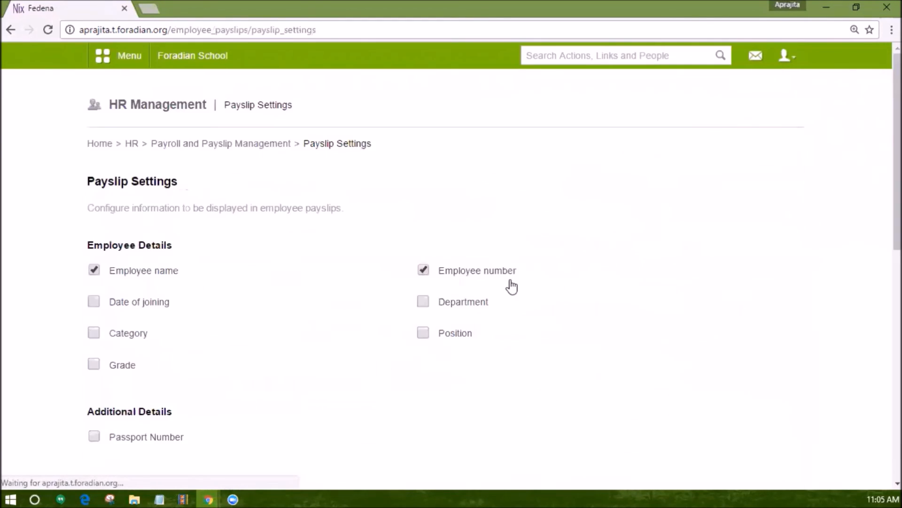
scroll(505, 329, down, 8)
Enable the payslip footnote and check its text in the sample payslip.
click(94, 298)
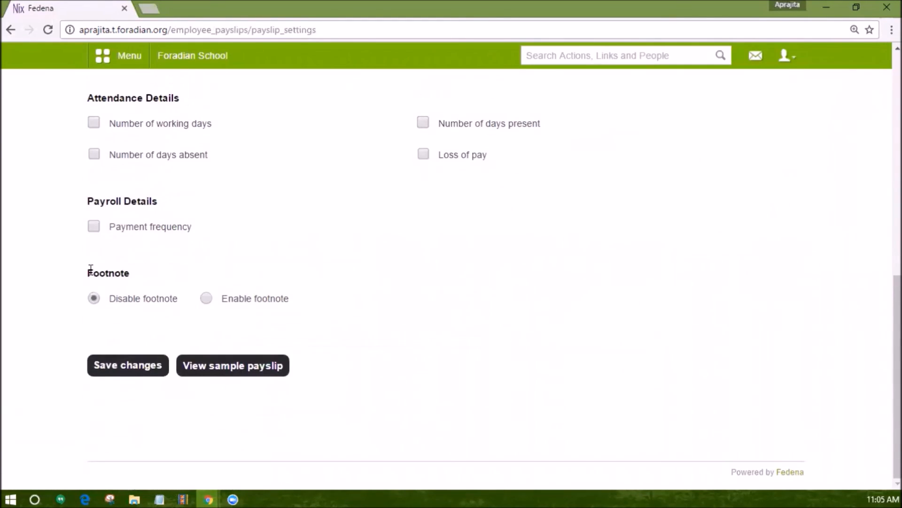
click(207, 298)
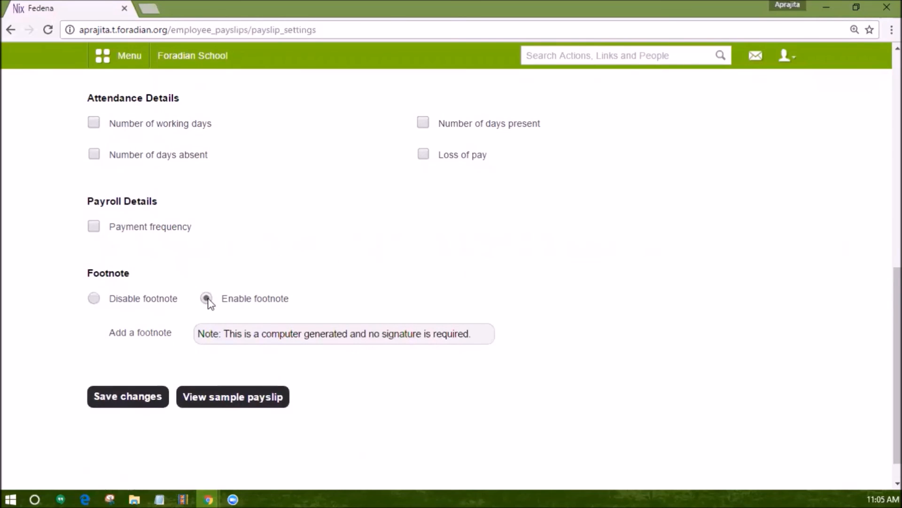
click(234, 398)
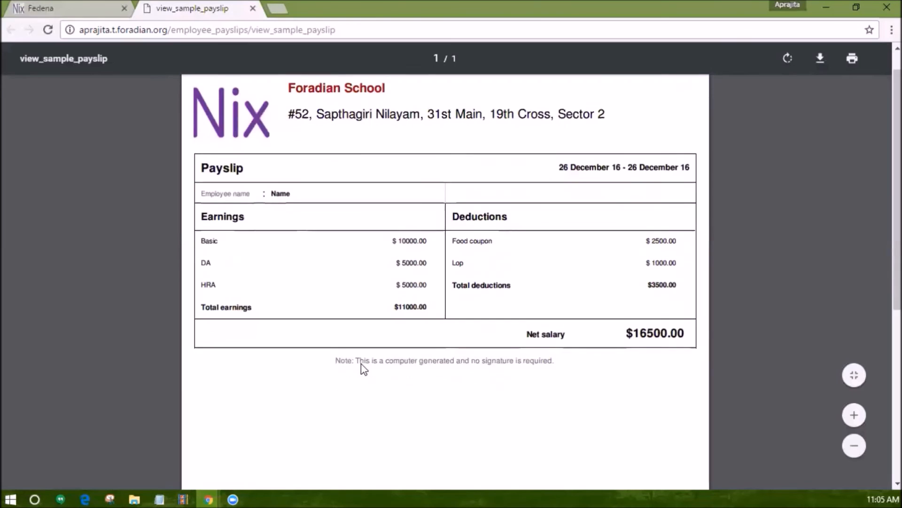
scroll(365, 369, down, 2)
drag(335, 255, 549, 248)
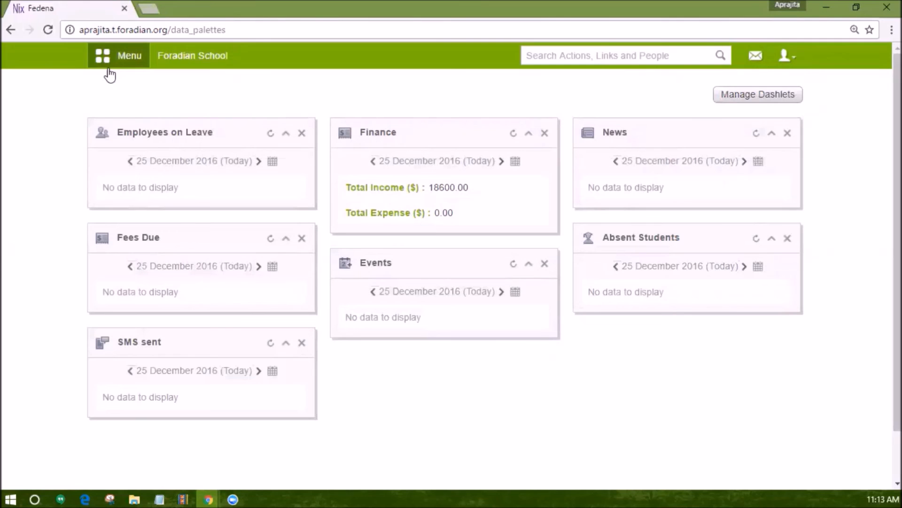
Open the Students Fees Head-wise Report from the Reports module.
click(112, 69)
click(356, 94)
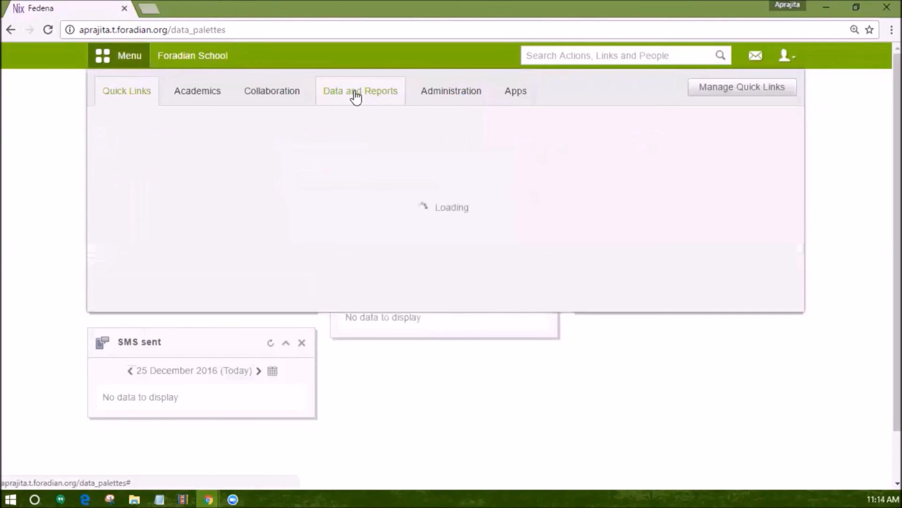
click(473, 188)
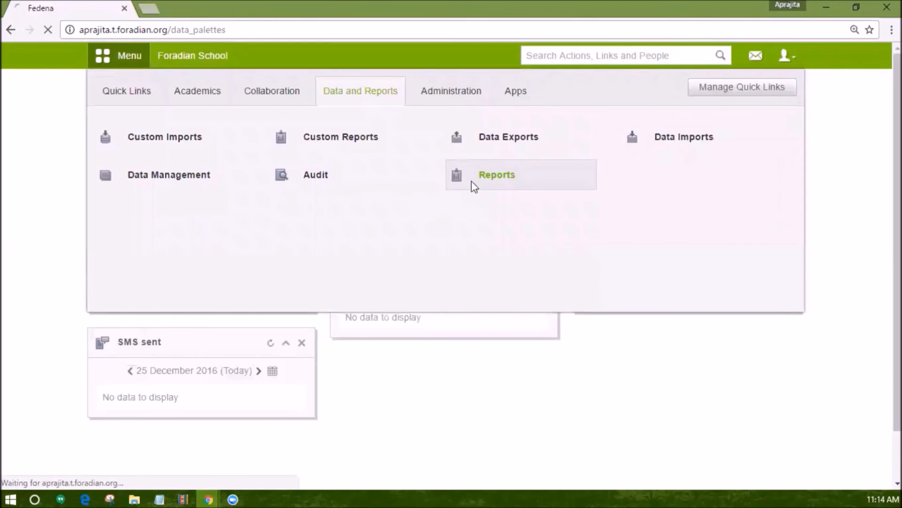
scroll(431, 296, down, 3)
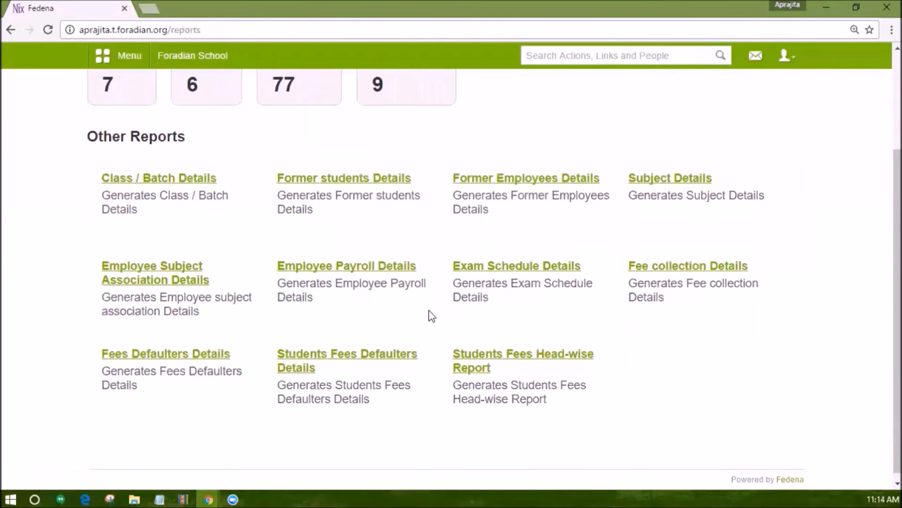
click(459, 366)
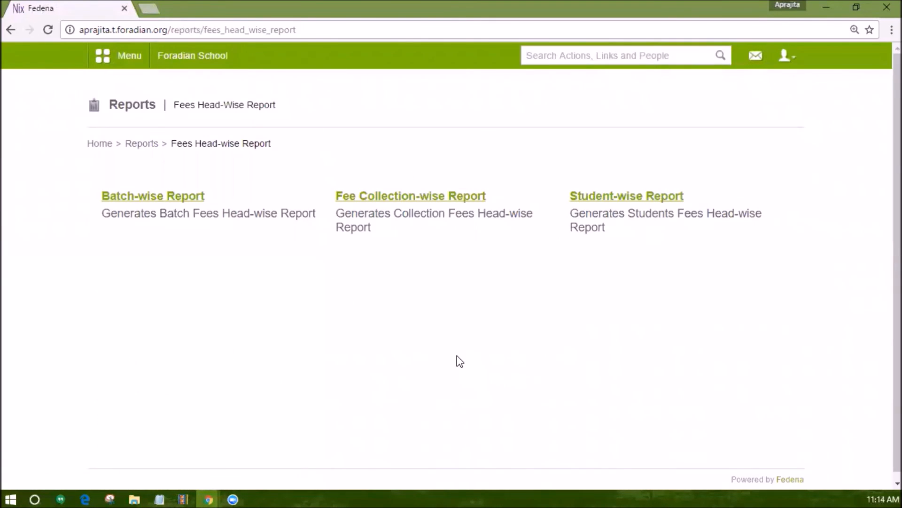
Generate the batch-wise fees head-wise report for Grade 2 - A 2016 and review its column arrangement.
click(142, 198)
click(244, 200)
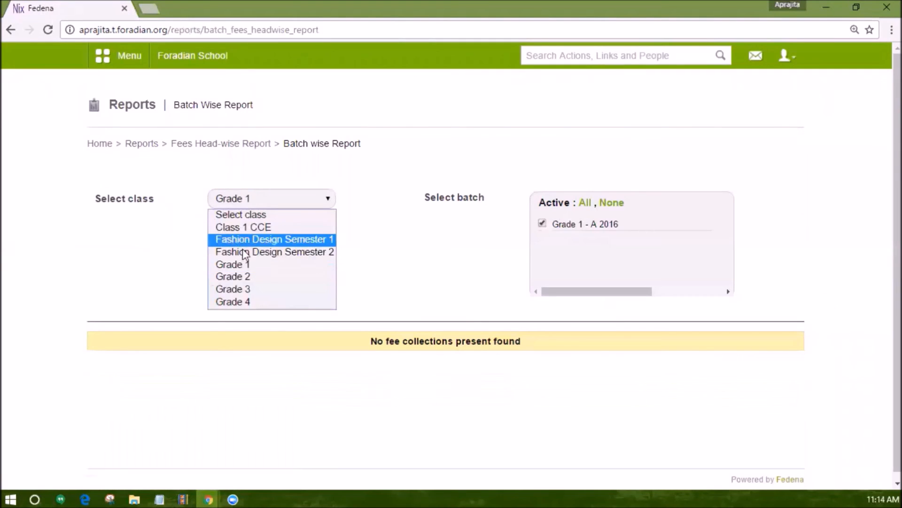
click(246, 277)
click(245, 287)
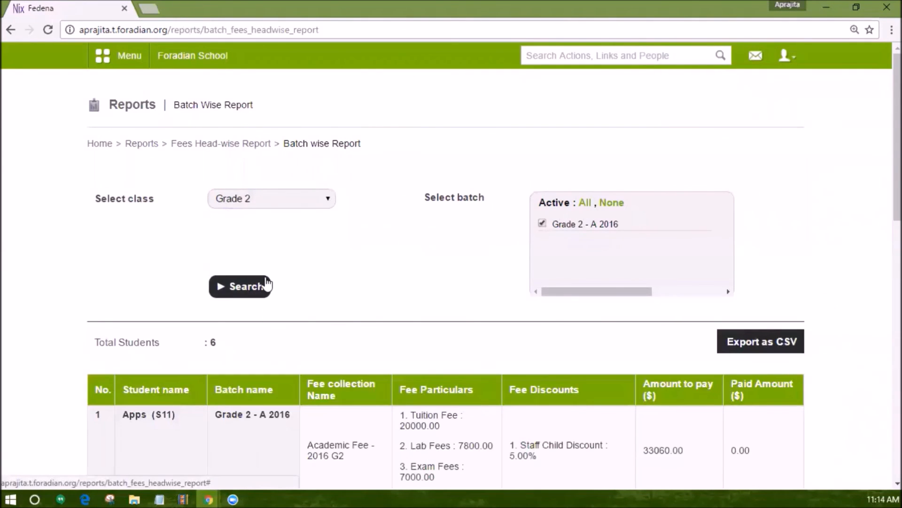
scroll(261, 277, down, 5)
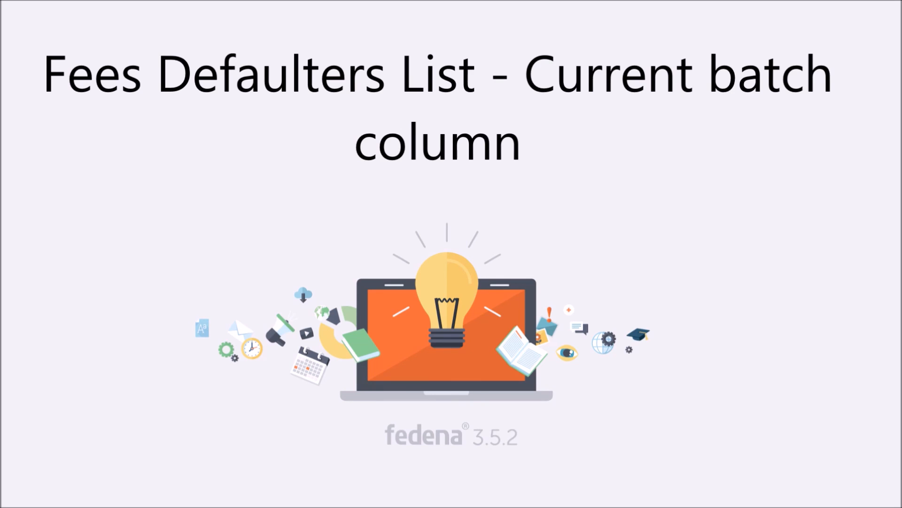
Open the Fees Defaulters page from the Fees section of the Finance module.
click(113, 58)
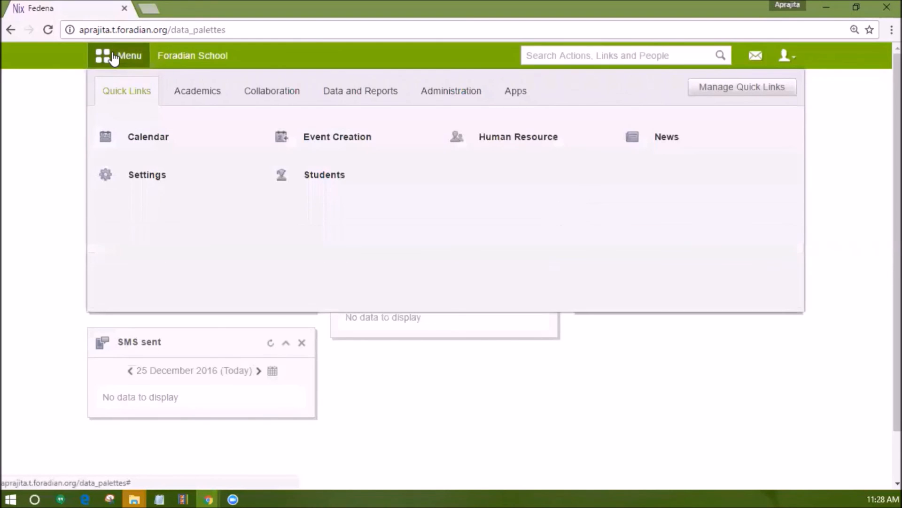
click(447, 104)
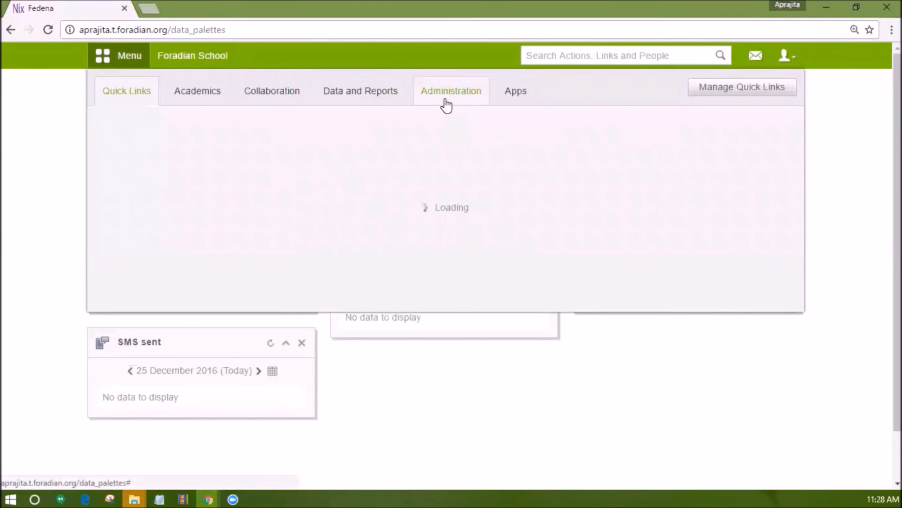
click(177, 136)
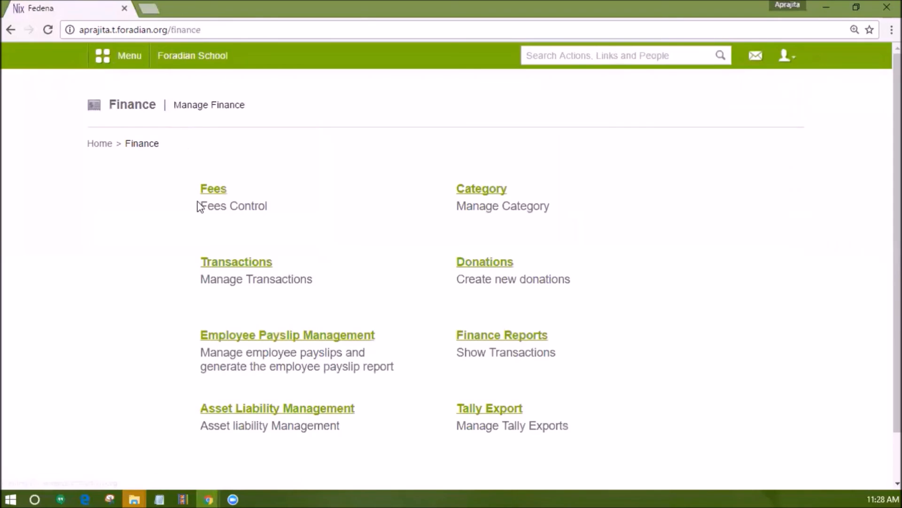
click(202, 191)
scroll(240, 284, down, 3)
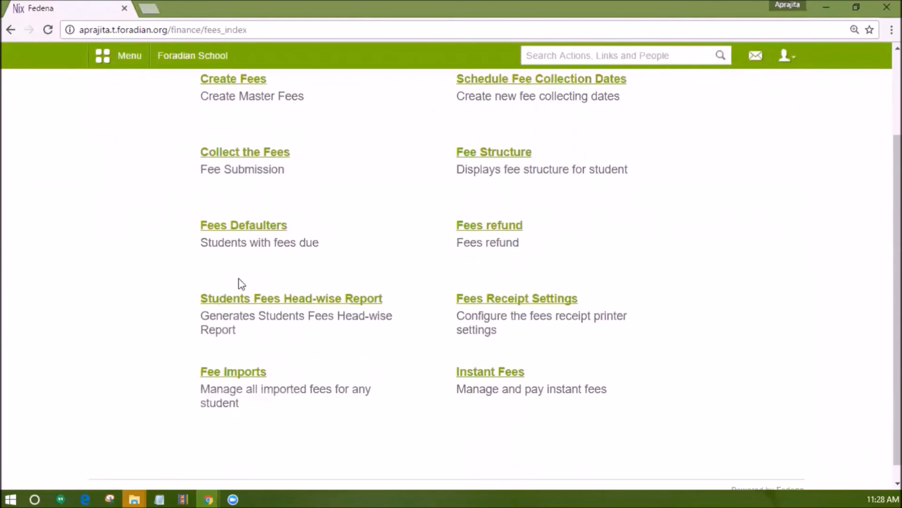
click(230, 227)
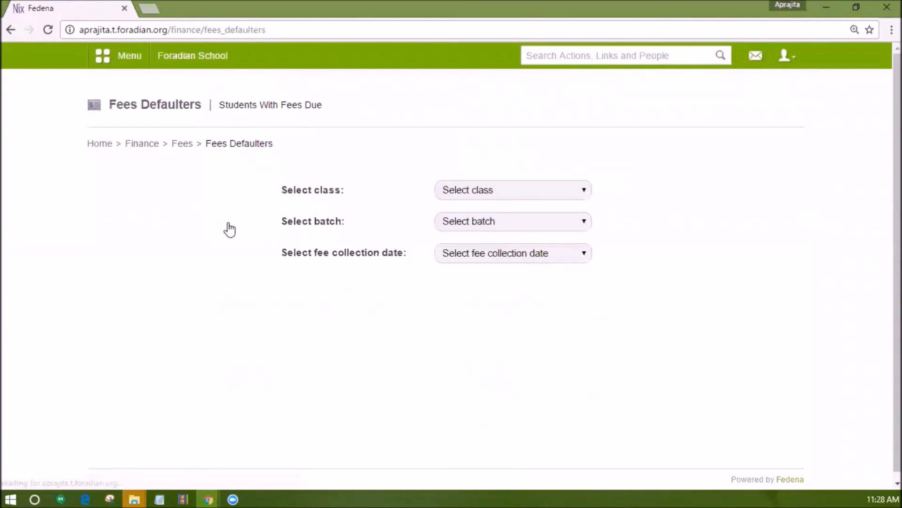
List the fee defaulters of Grade 2, batch Grade 2 - A 2016, for Academic Fee - 2016 G2, and check the Current batch column.
click(450, 193)
click(453, 215)
click(456, 224)
click(454, 251)
click(453, 257)
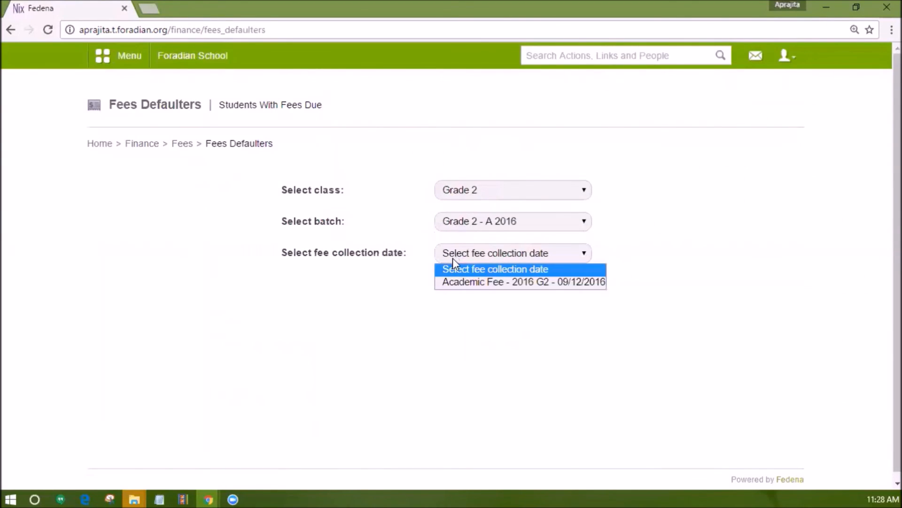
click(458, 283)
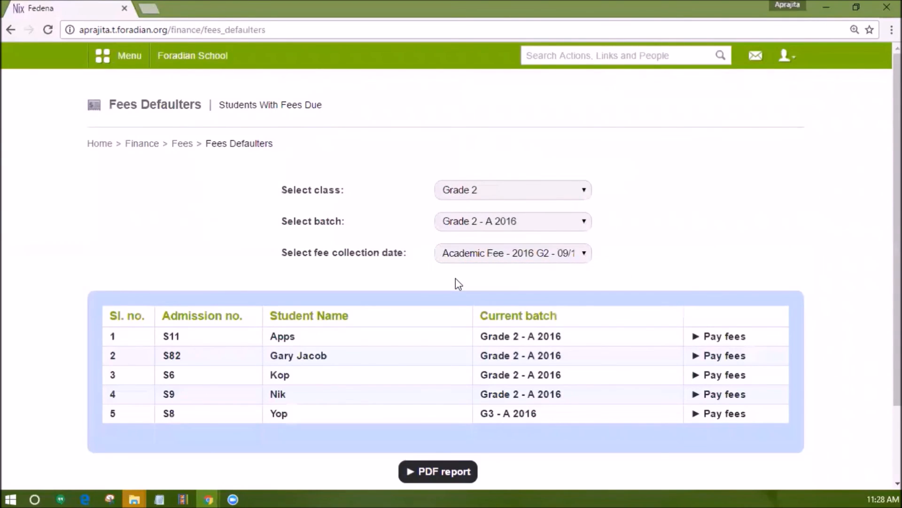
scroll(456, 279, down, 1)
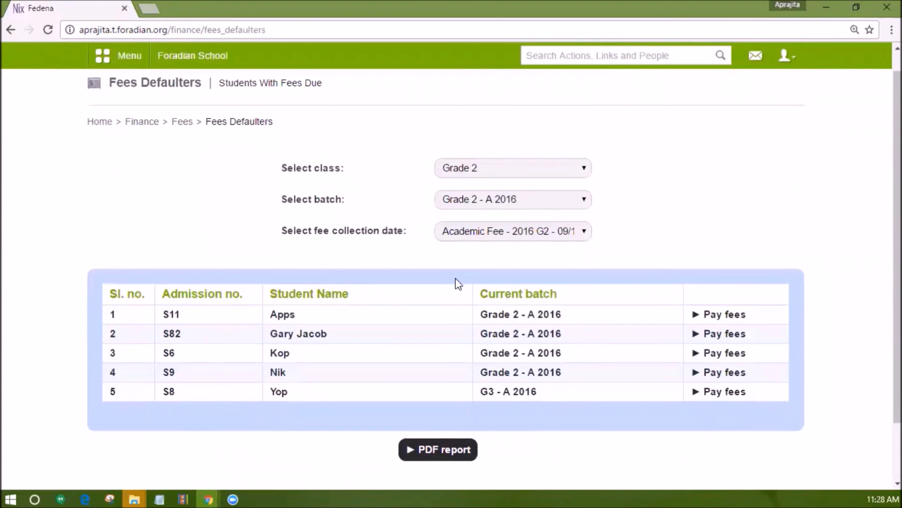
scroll(455, 278, down, 2)
drag(539, 350, 480, 348)
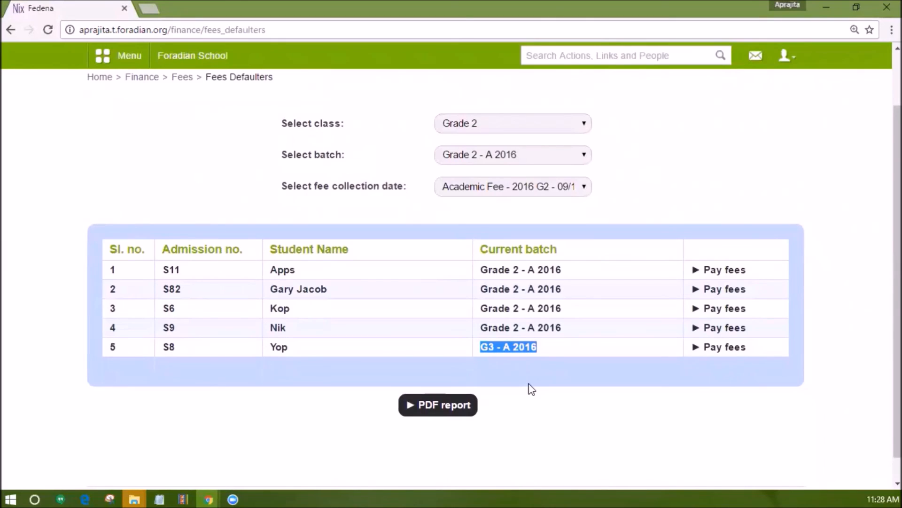